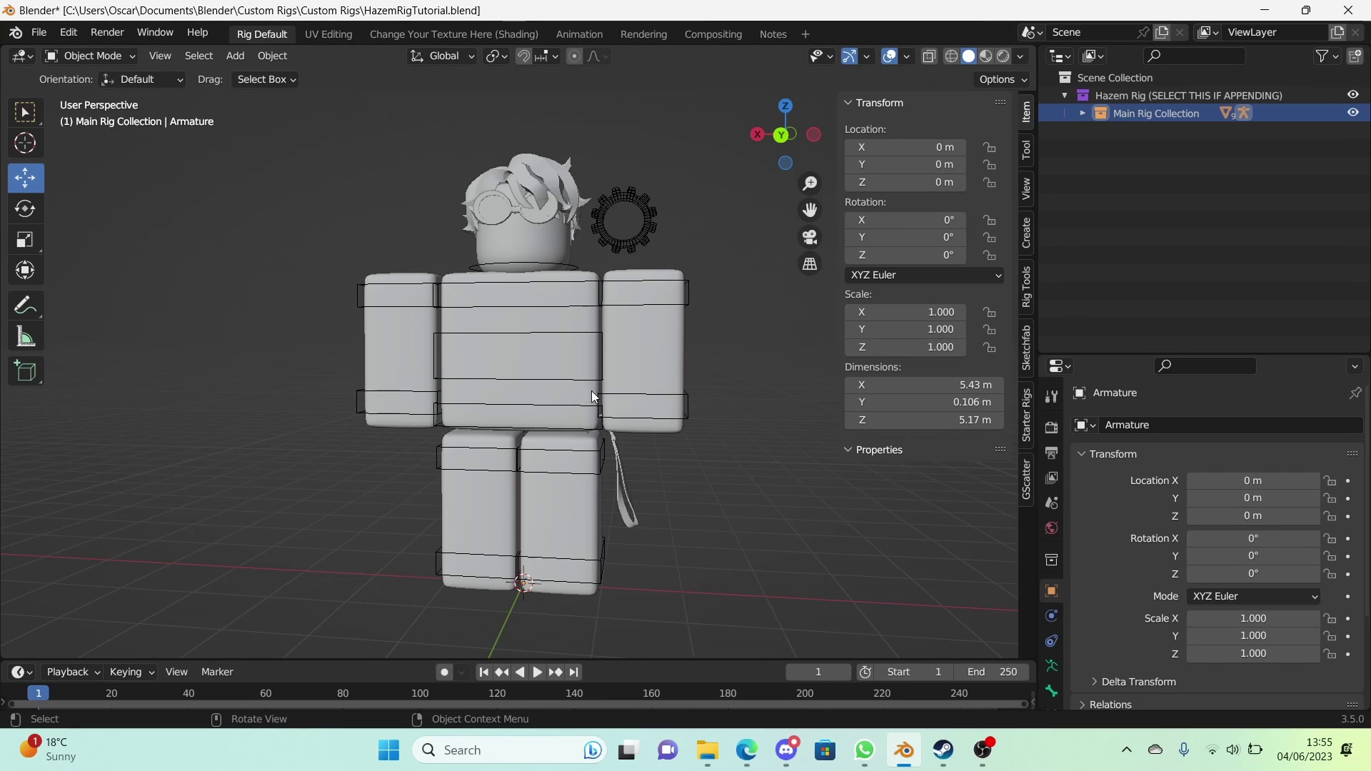
- Enlarge the Properties editor upward and widen the sidebar beside the viewport
{"action": "left_click_drag", "start_coordinate": [1107, 356], "coordinate": [1107, 279]}
{"action": "left_click_drag", "start_coordinate": [1034, 307], "coordinate": [1134, 308]}
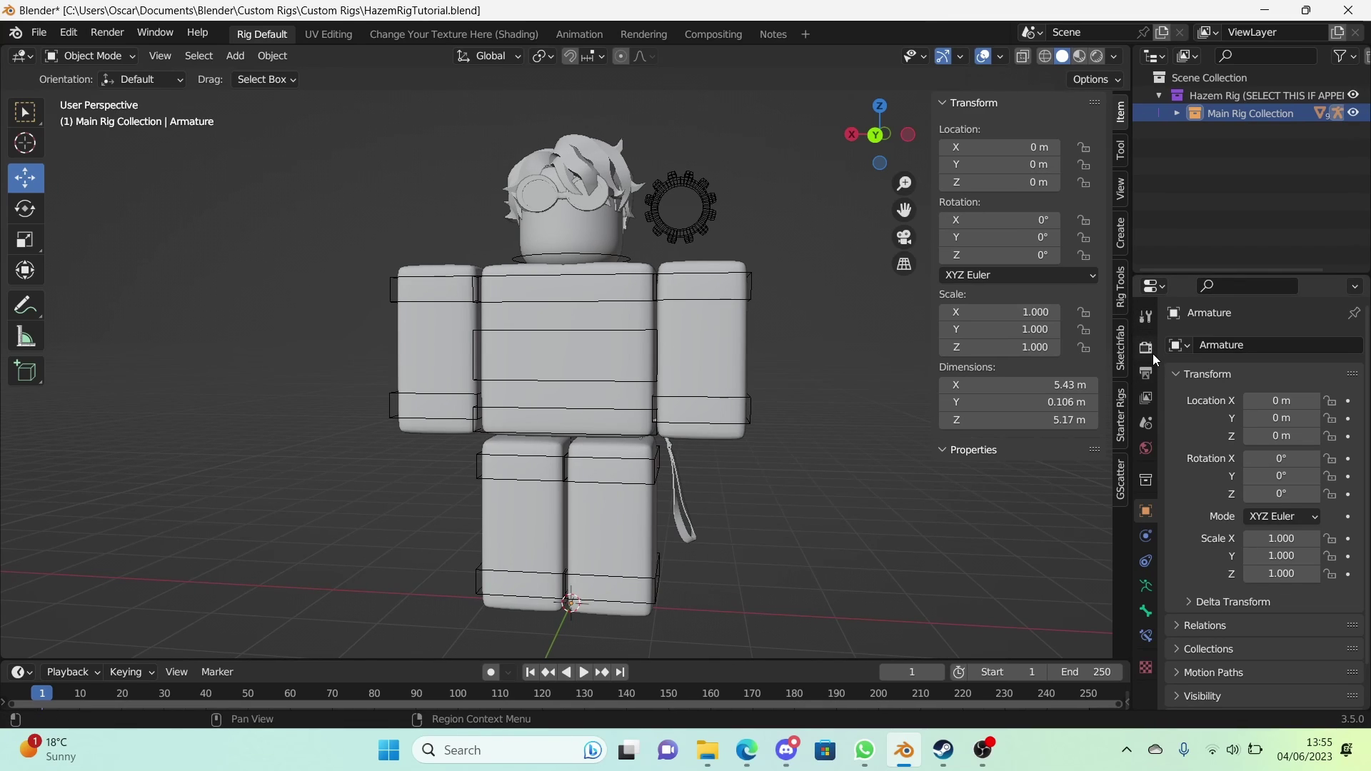
- Check the Render and Object properties, then select the Settings gear bone in Pose Mode
{"action": "left_click", "coordinate": [1153, 354]}
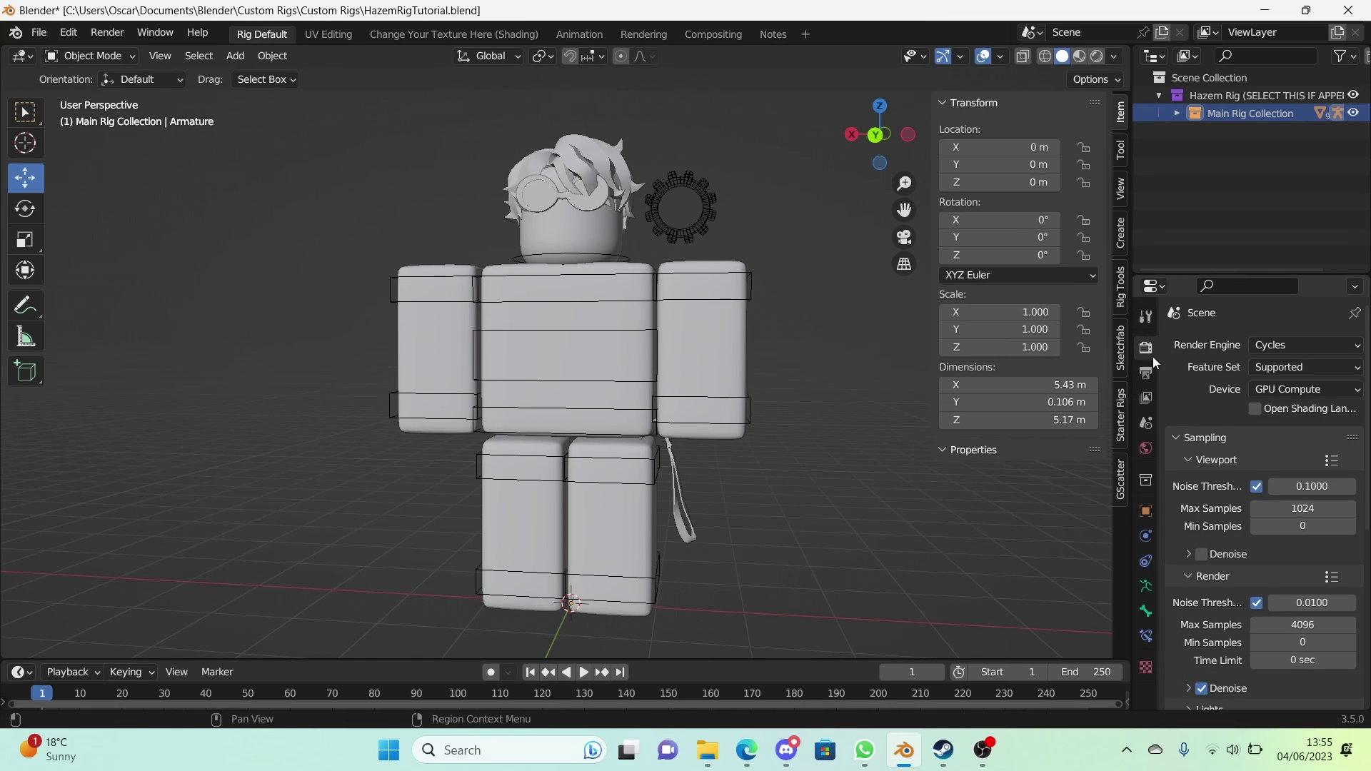
{"action": "left_click", "coordinate": [1145, 511]}
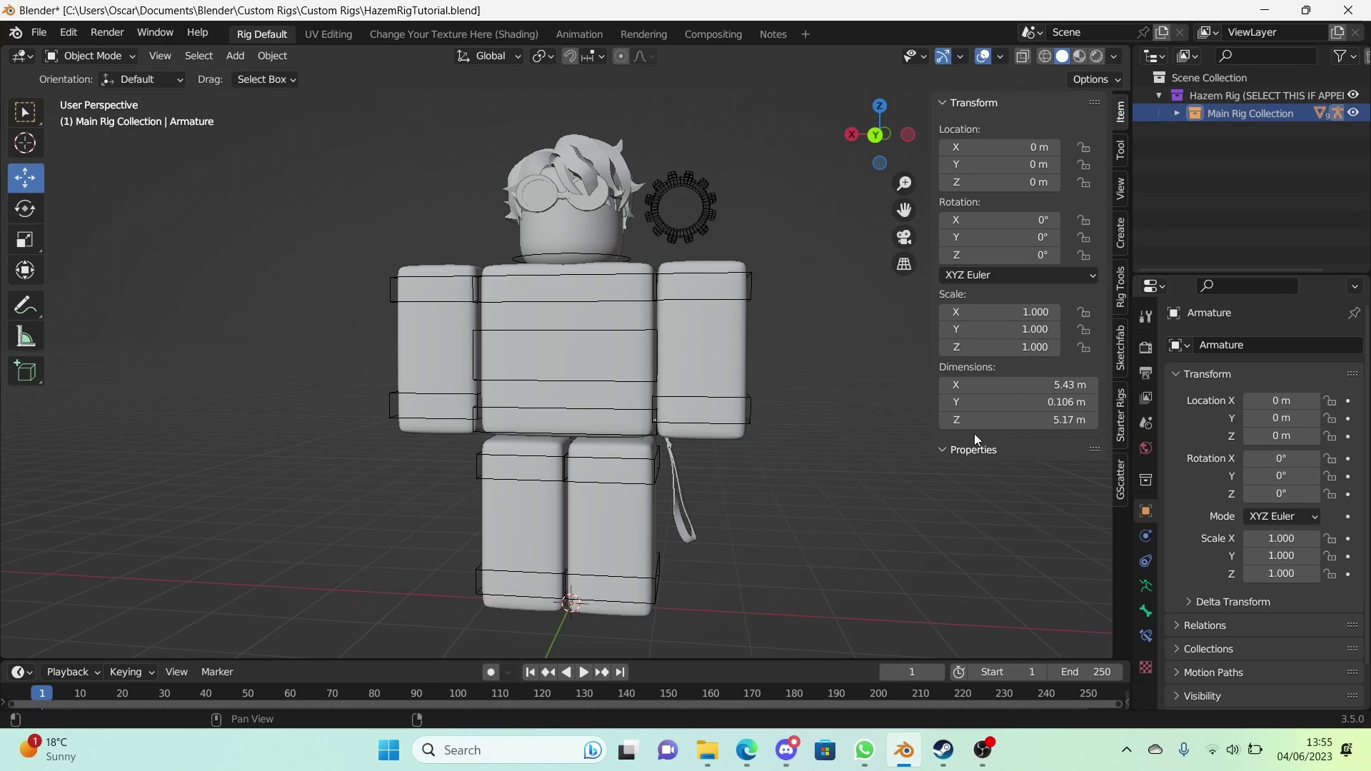
{"action": "left_click", "coordinate": [701, 228]}
{"action": "key", "text": "ctrl+Tab"}
{"action": "left_click", "coordinate": [701, 229]}
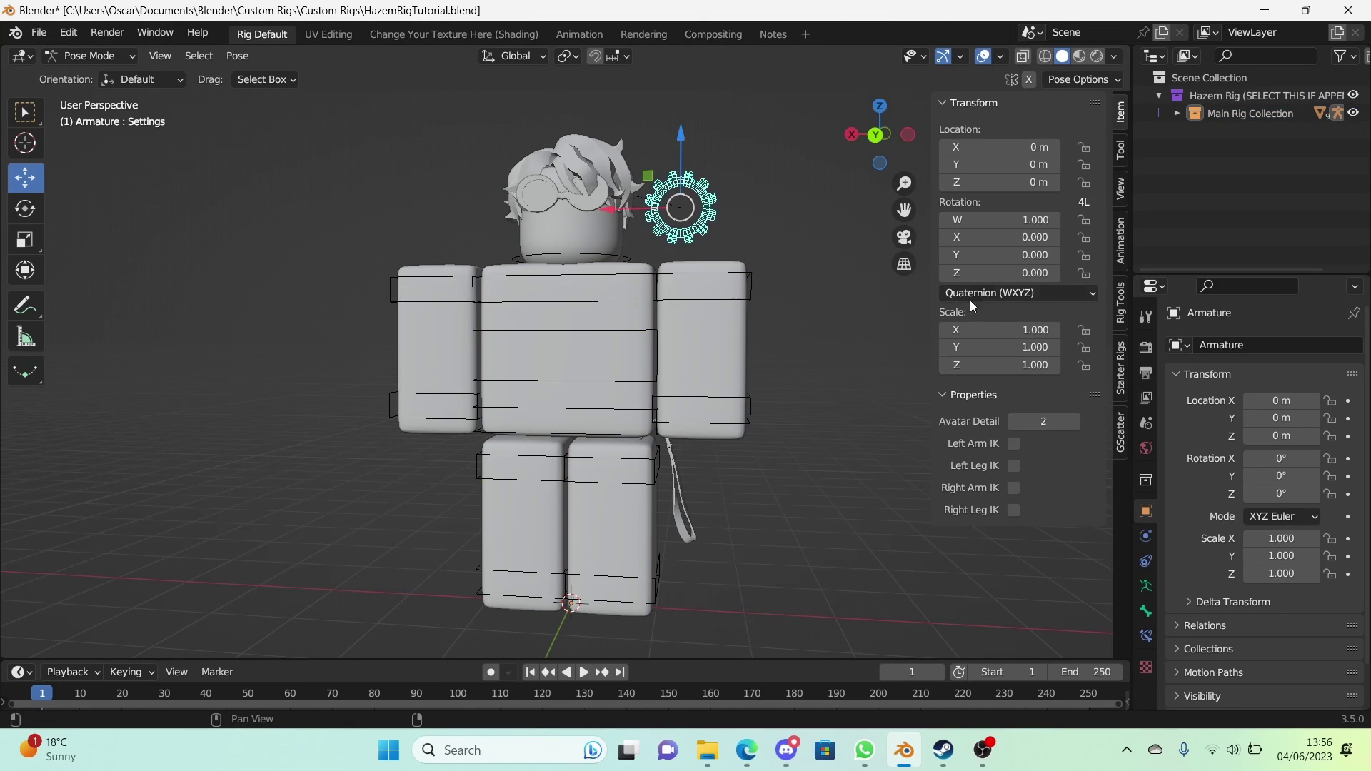
- Toggle the Settings bone selection off and switch to the Notes workspace
{"action": "left_click", "coordinate": [757, 207]}
{"action": "left_click", "coordinate": [675, 236]}
{"action": "left_click", "coordinate": [748, 249]}
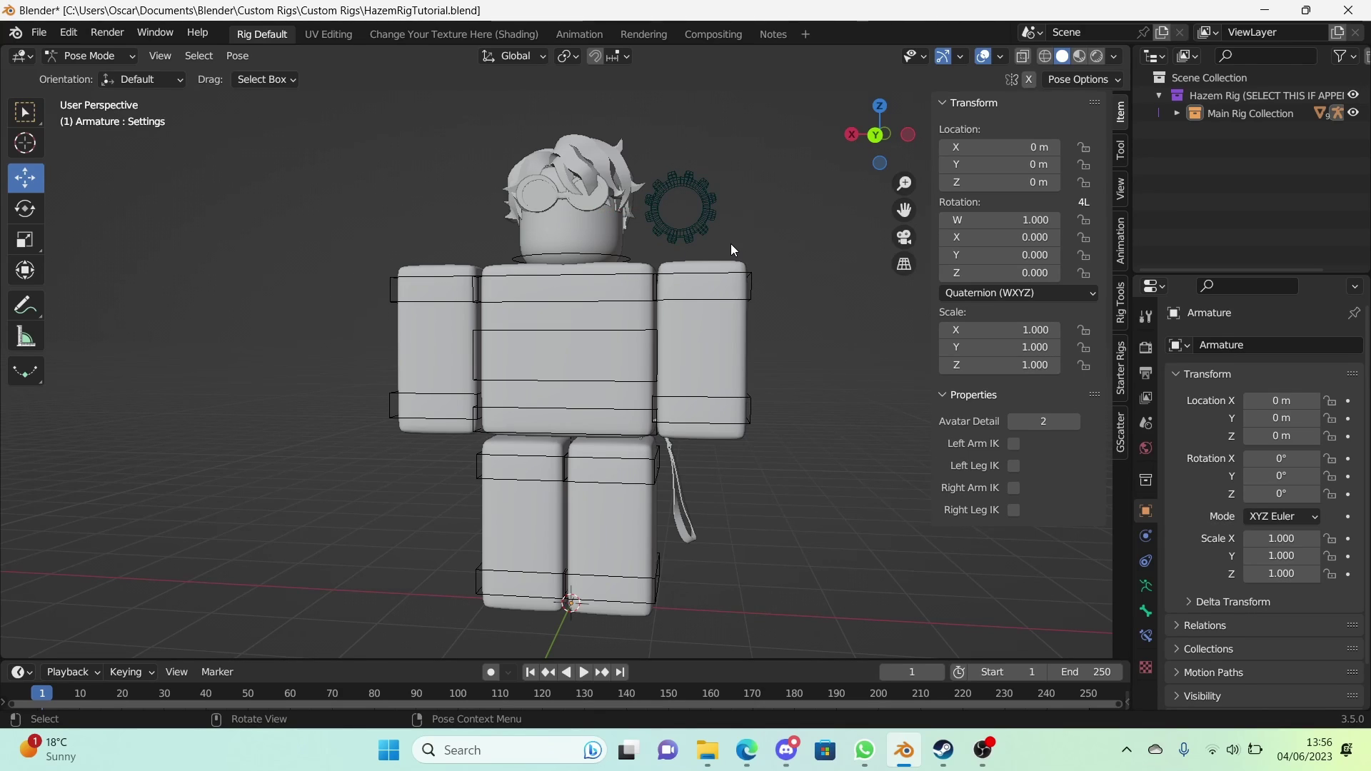
{"action": "key", "text": "ctrl+Page_Up"}
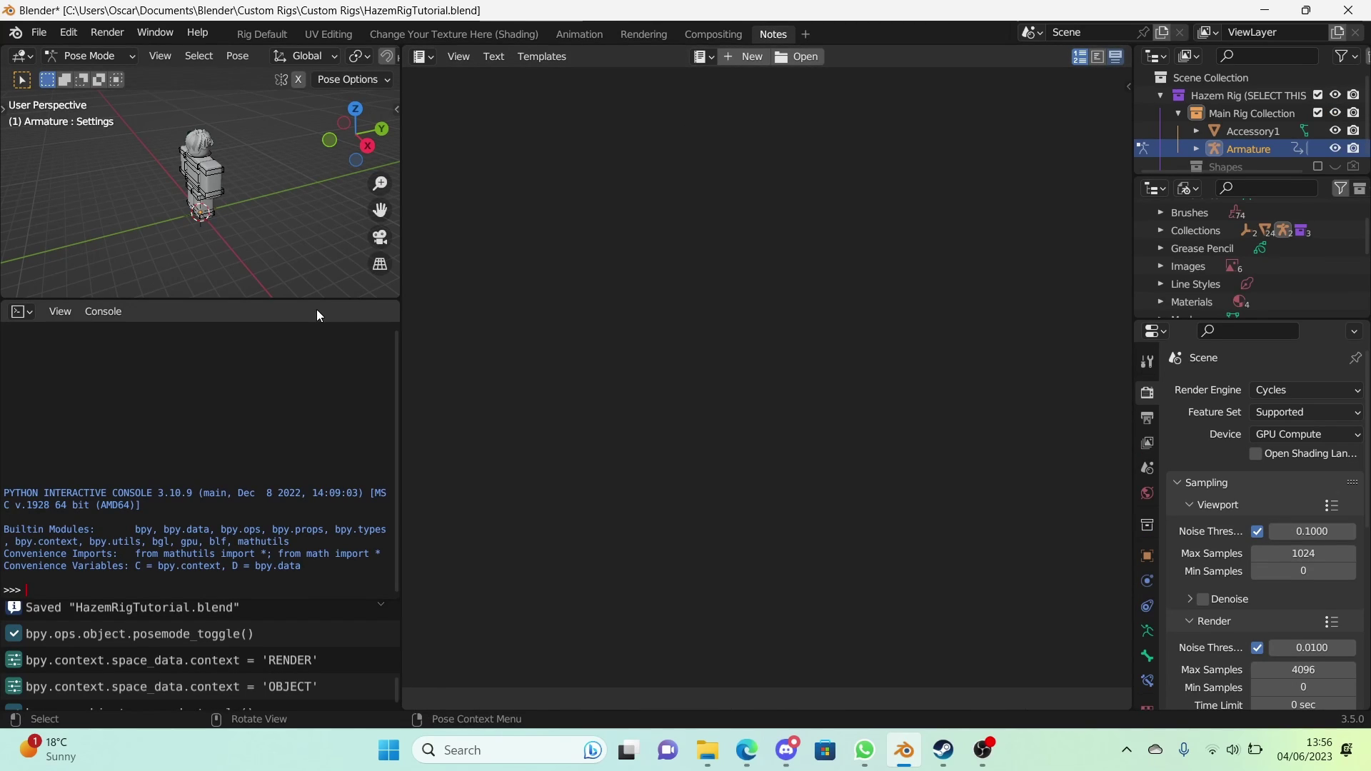
- Join the small viewport, Python console and info log into the text editor
{"action": "right_click", "coordinate": [268, 301]}
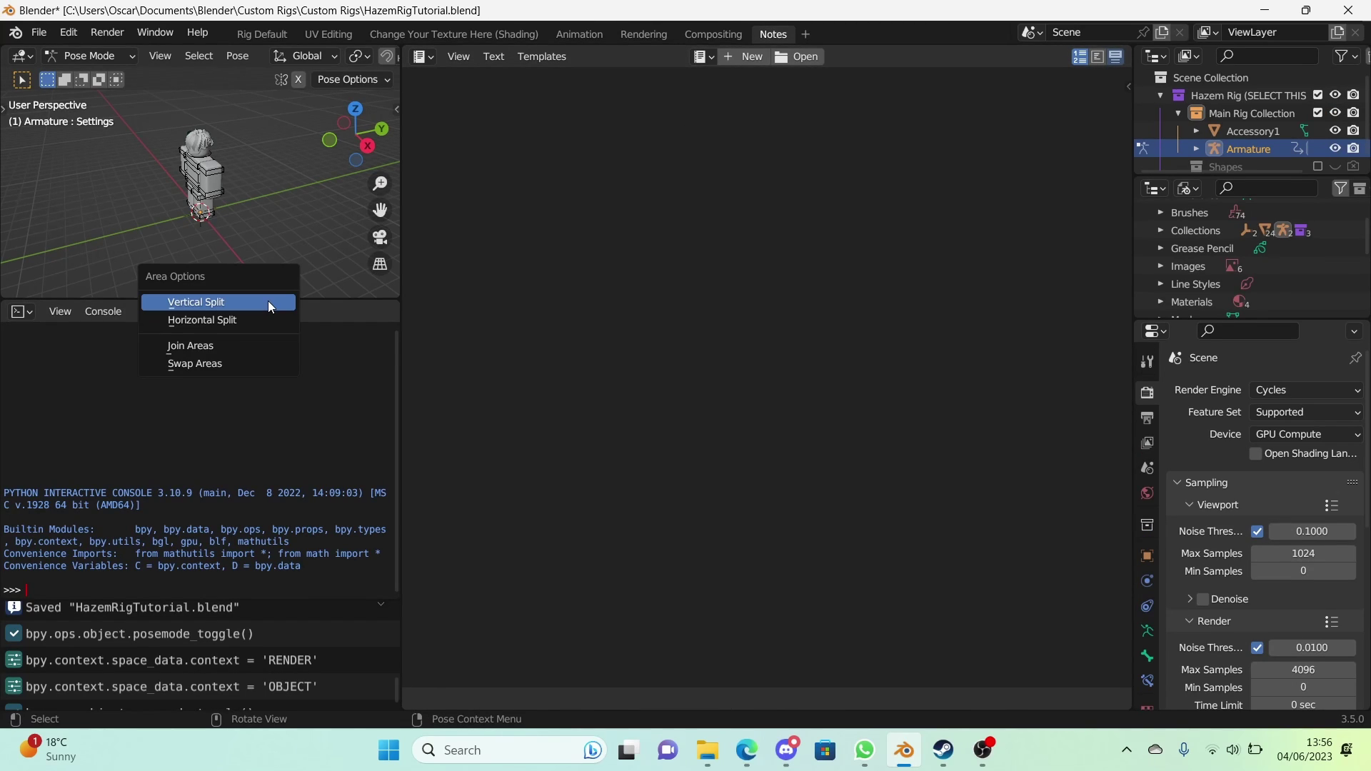
{"action": "left_click", "coordinate": [258, 345]}
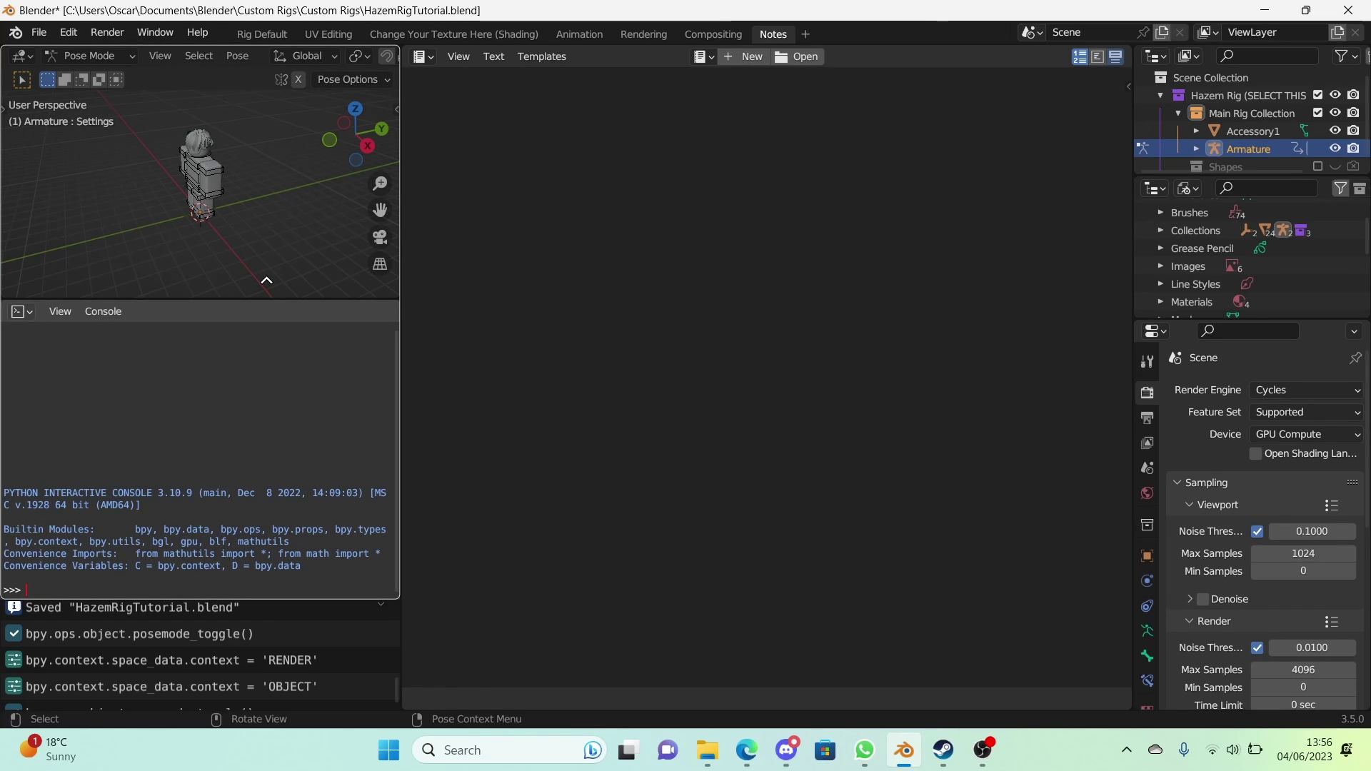
{"action": "left_click", "coordinate": [267, 280]}
{"action": "right_click", "coordinate": [397, 373]}
{"action": "left_click", "coordinate": [403, 373]}
{"action": "left_click", "coordinate": [372, 365]}
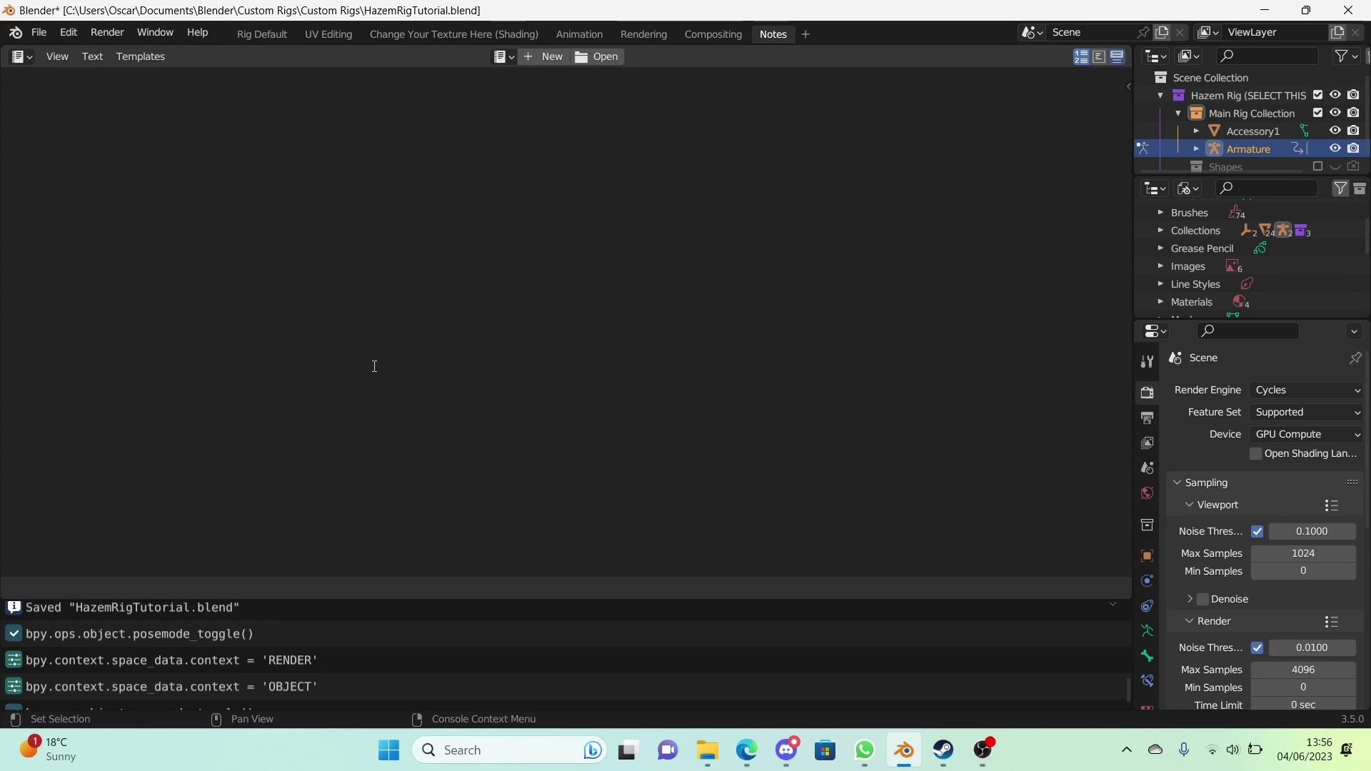
{"action": "right_click", "coordinate": [500, 598]}
{"action": "left_click", "coordinate": [499, 598]}
{"action": "left_click", "coordinate": [494, 619]}
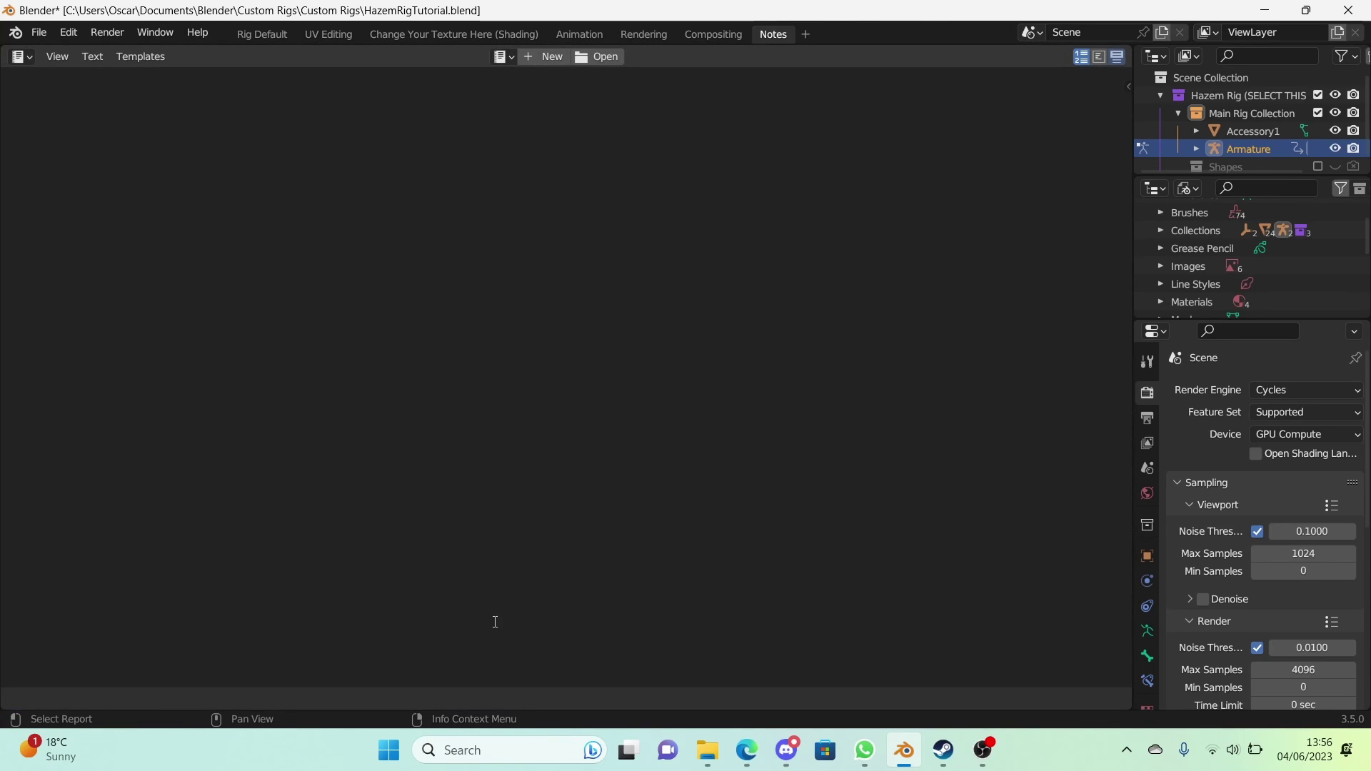
- Merge both outliners into Properties, then Properties into the text editor to fill the window
{"action": "right_click", "coordinate": [1188, 319]}
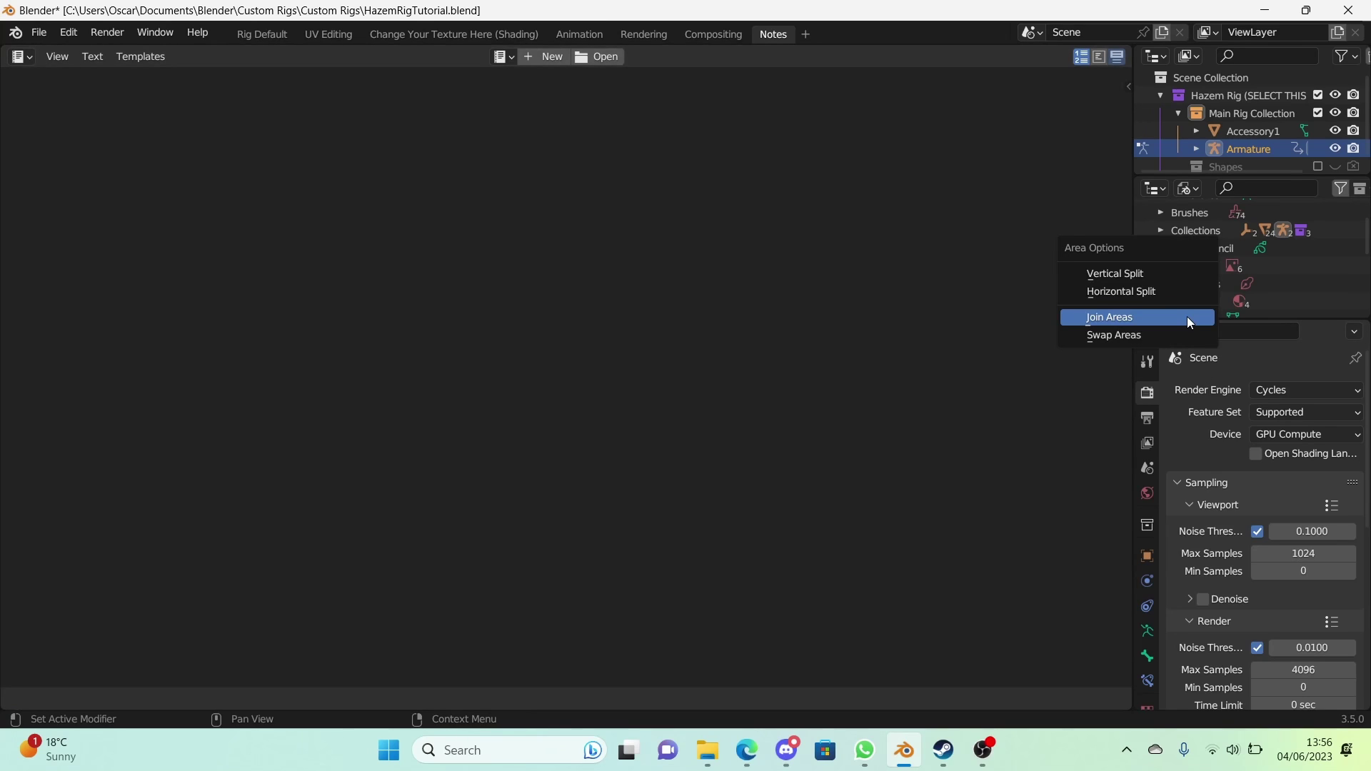
{"action": "left_click", "coordinate": [1187, 316]}
{"action": "left_click", "coordinate": [1200, 243]}
{"action": "right_click", "coordinate": [1206, 174]}
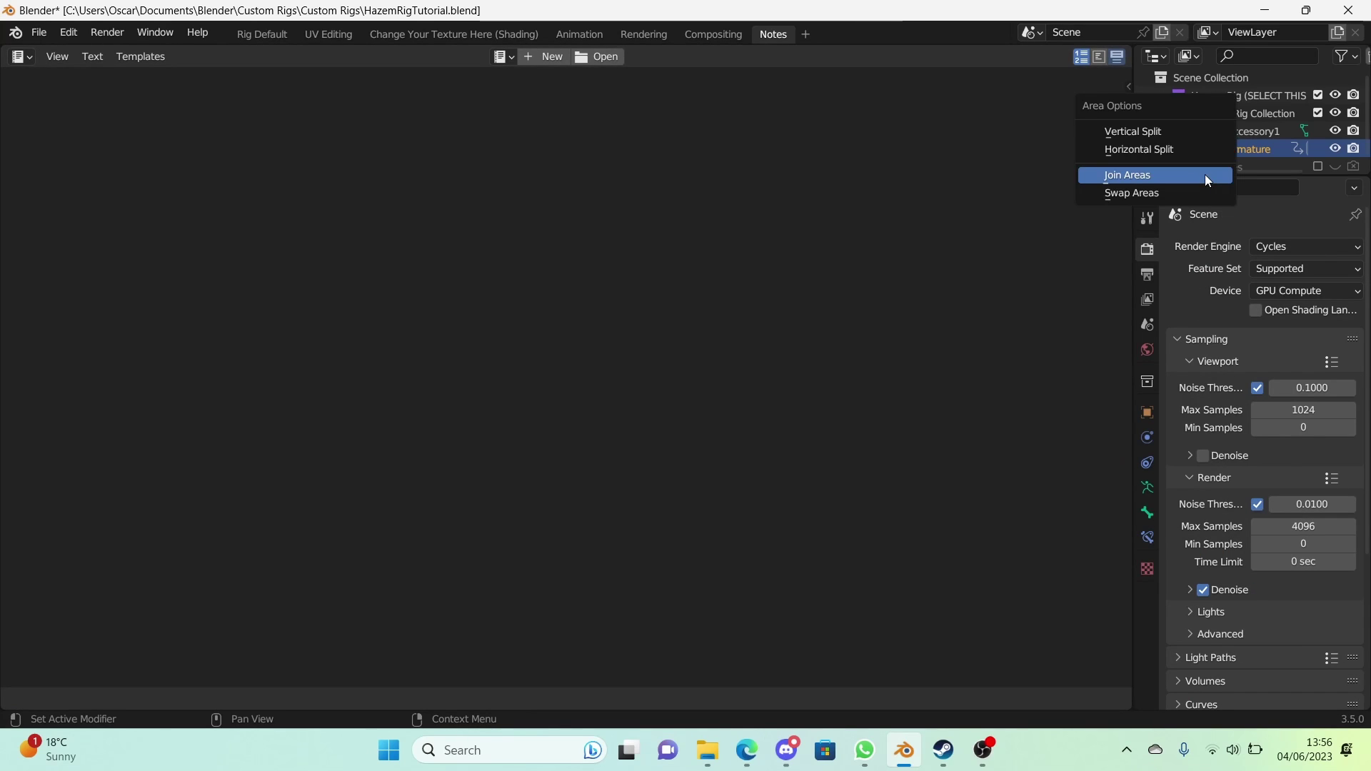
{"action": "left_click", "coordinate": [1206, 174]}
{"action": "left_click", "coordinate": [1203, 142]}
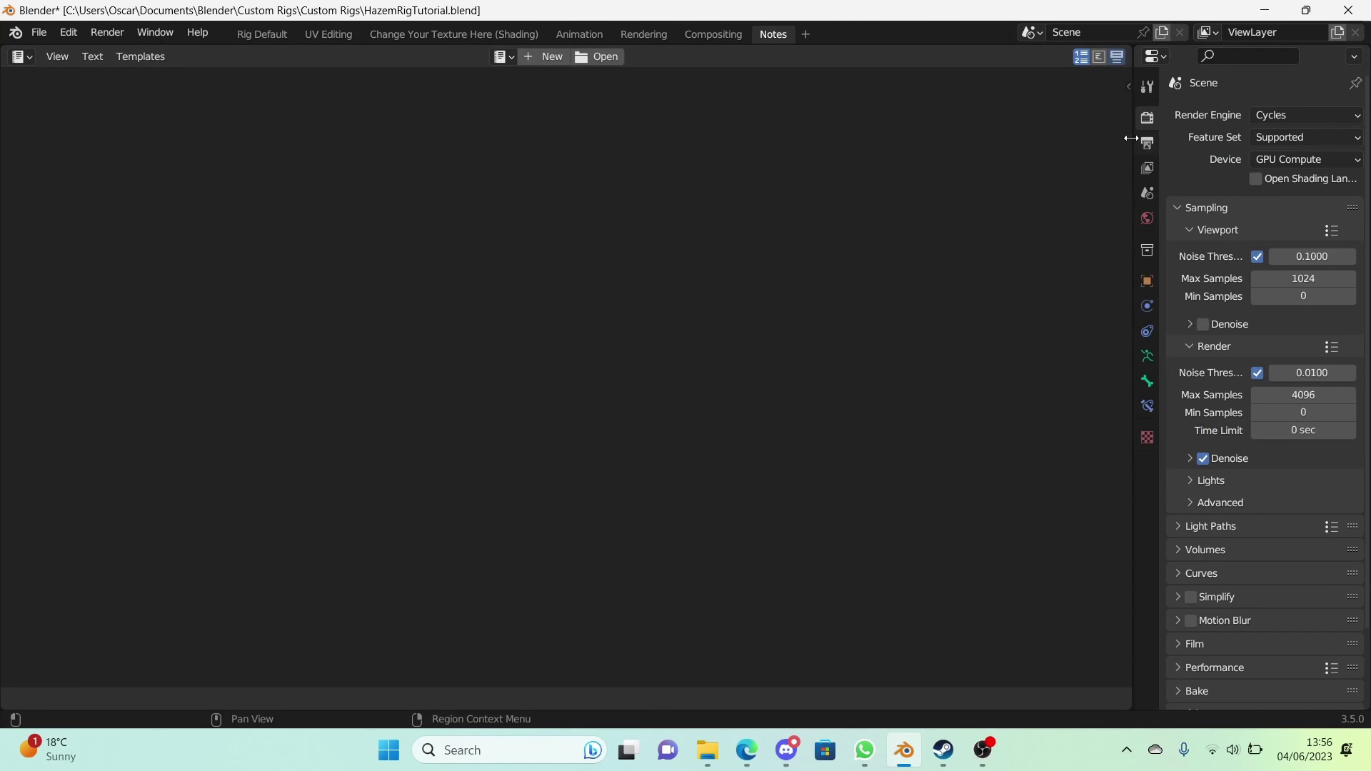
{"action": "right_click", "coordinate": [1131, 138]}
{"action": "left_click", "coordinate": [1133, 138]}
{"action": "left_click", "coordinate": [1154, 138]}
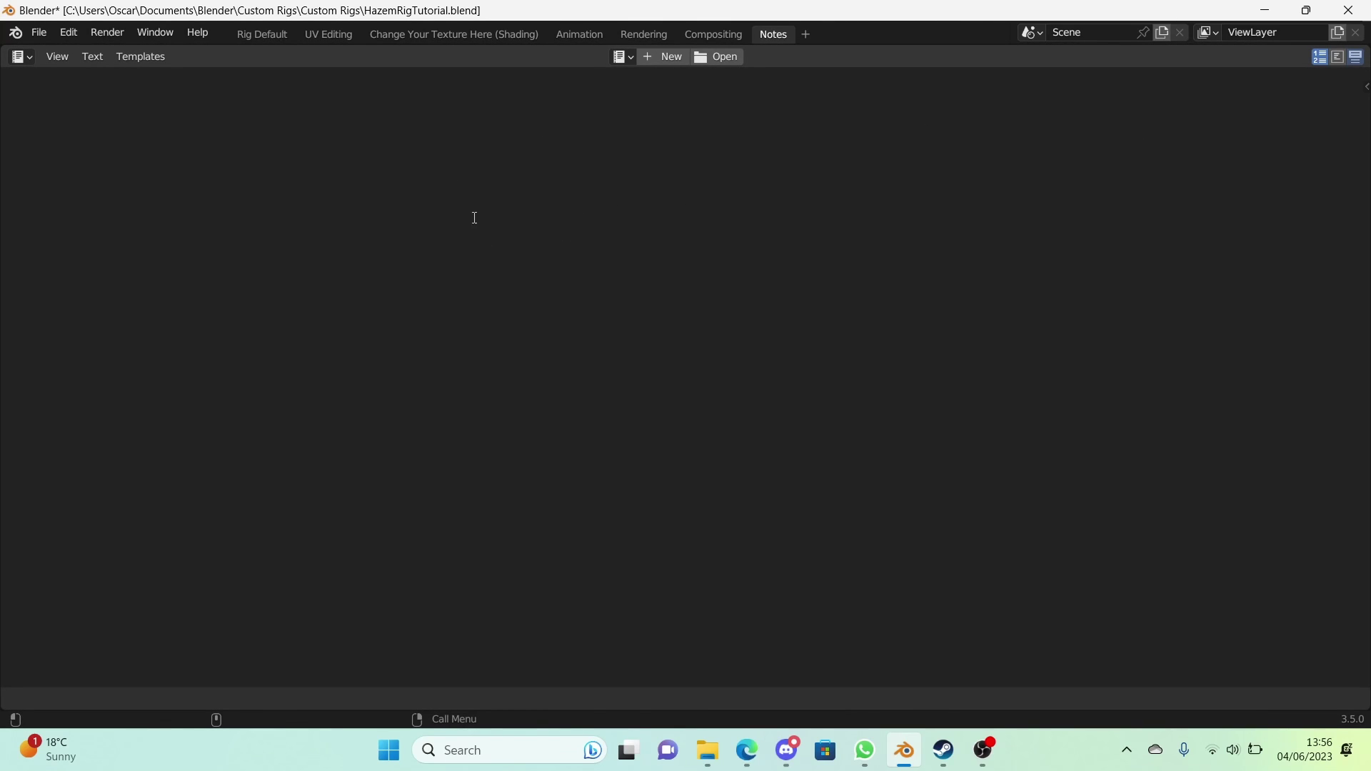
- Create a new text document named 'Notes'
{"action": "left_click", "coordinate": [666, 58]}
{"action": "double_click", "coordinate": [666, 58]}
{"action": "type", "text": "Notes"}
{"action": "key", "text": "Return"}
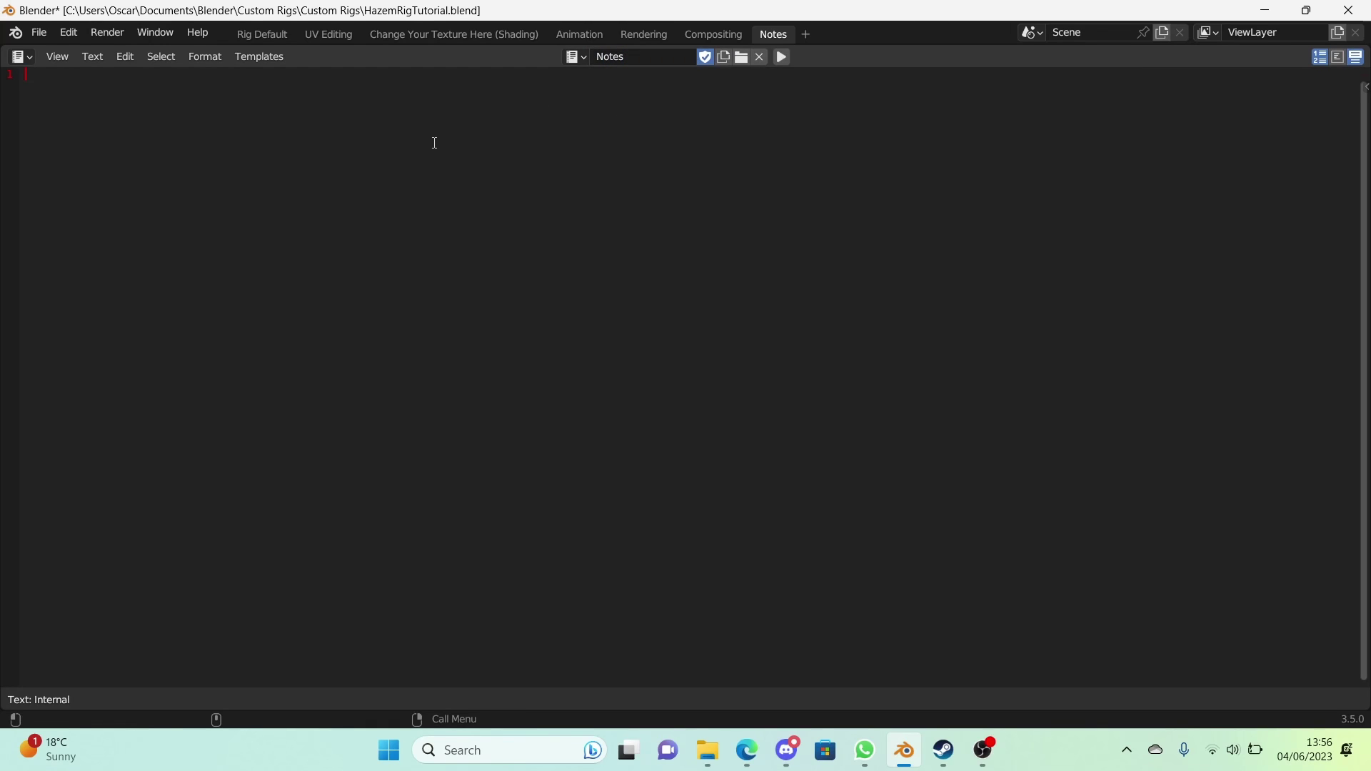
- Type '# Thanks for downloading this rig!' as the first line
{"action": "type", "text": "# Thanks for downloasd"}
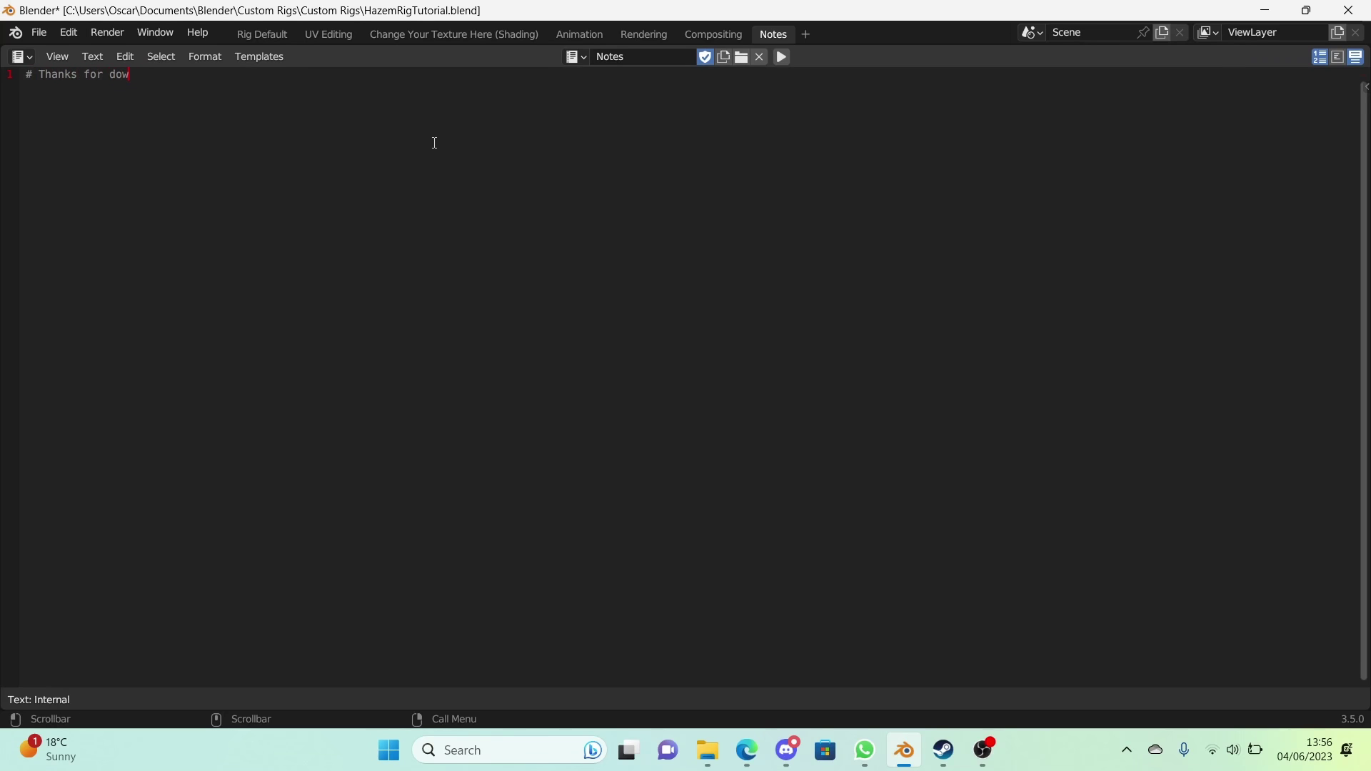
{"action": "key", "text": "BackSpace"}
{"action": "key", "text": "BackSpace"}
{"action": "type", "text": "ding this rig!"}
{"action": "key", "text": "Return"}
{"action": "key", "text": "Return"}
- Add a line hoping the tutorial series helps make something as good, or even better. :)
{"action": "type", "text": "# I hope you like it, and I hope with the "}
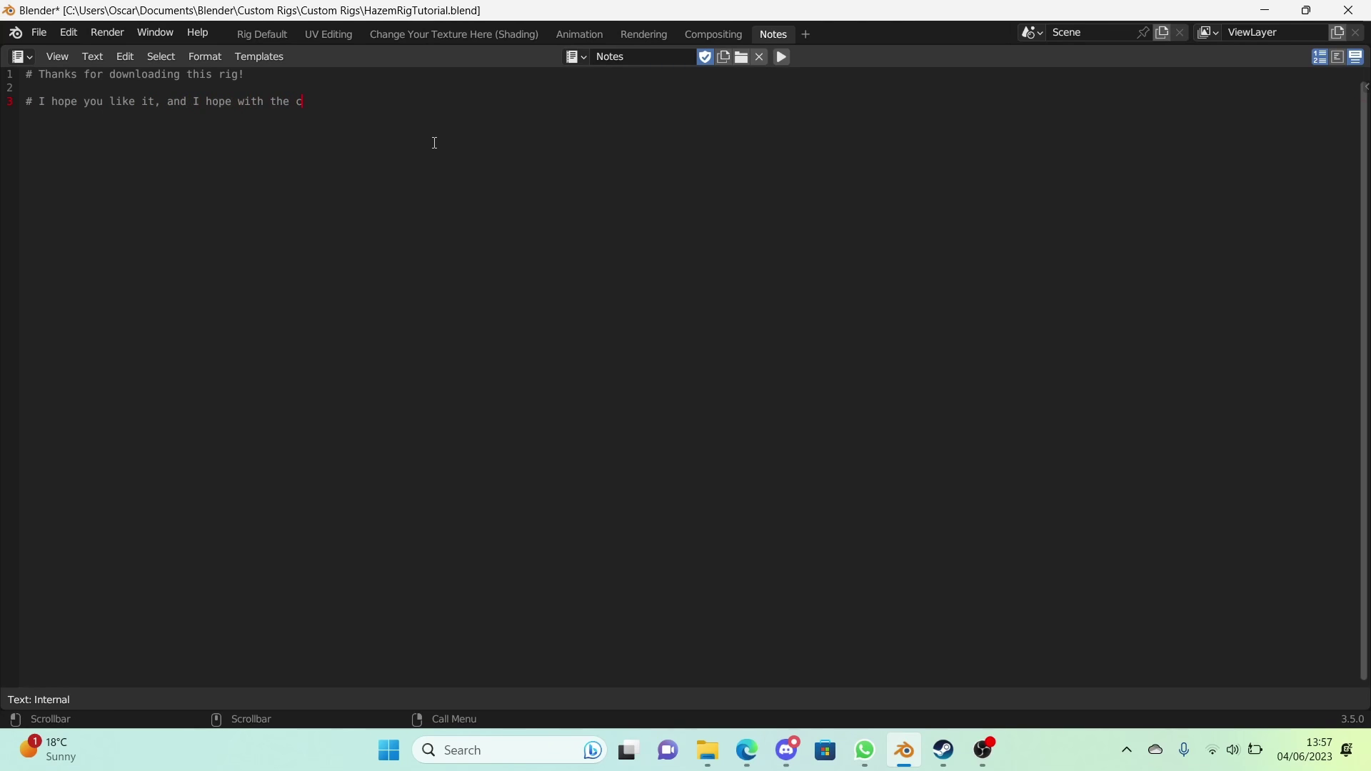
{"action": "type", "text": "c"}
{"action": "key", "text": "BackSpace"}
{"action": "type", "text": "tutorial series I've made you can make"}
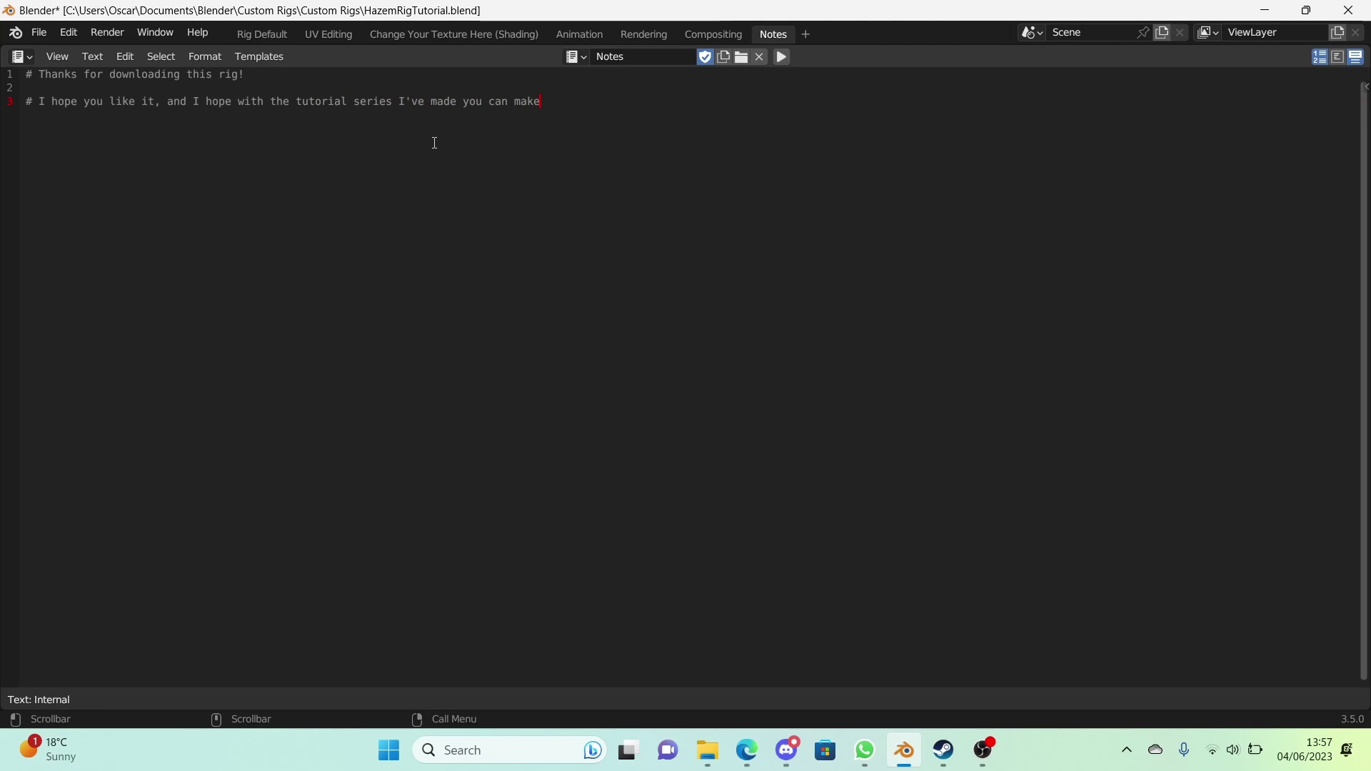
{"action": "key", "text": "BackSpace"}
{"action": "type", "text": "something just as good as this"}
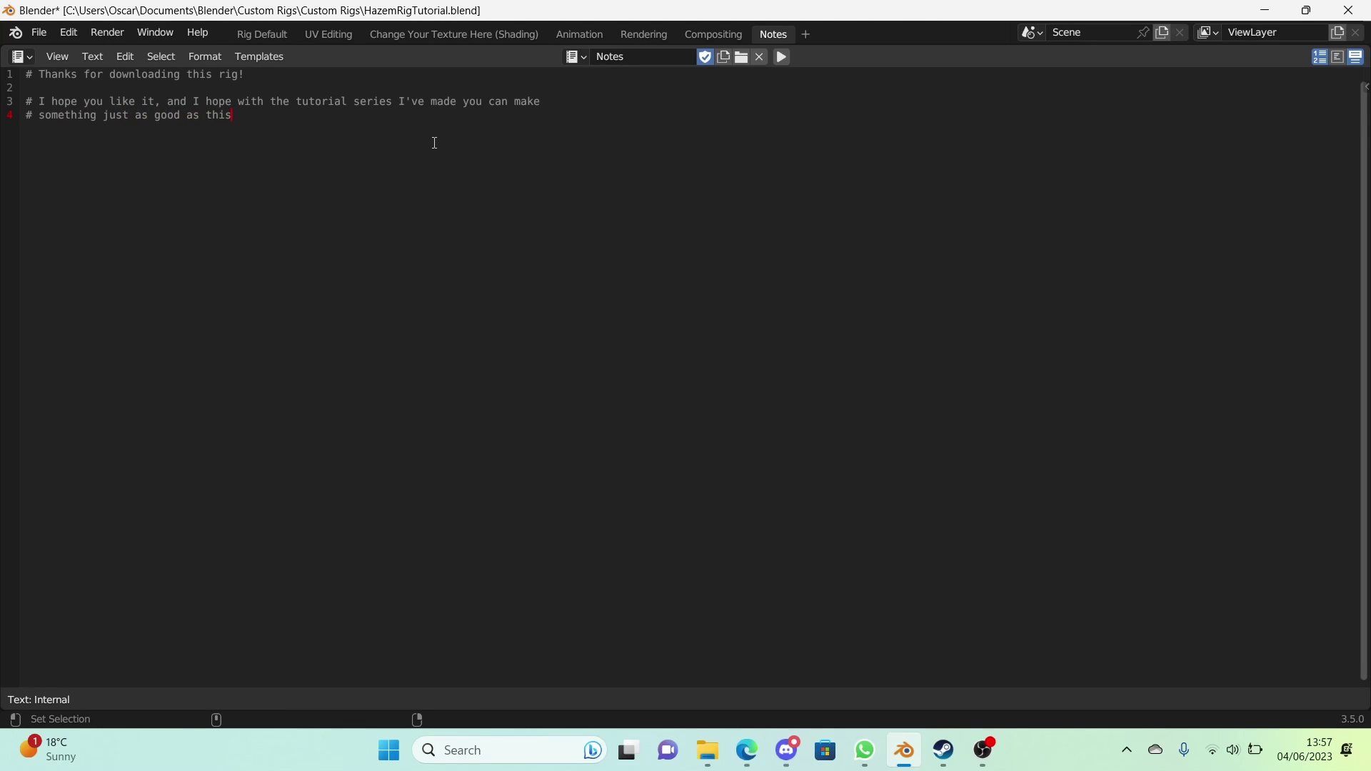
{"action": "key", "text": "Left"}
{"action": "key", "text": "Left"}
{"action": "key", "text": "Left"}
{"action": "key", "text": "Left"}
{"action": "key", "text": "Left"}
{"action": "key", "text": "Left"}
{"action": "key", "text": "Left"}
{"action": "key", "text": "Left"}
{"action": "type", "text": ", or e"}
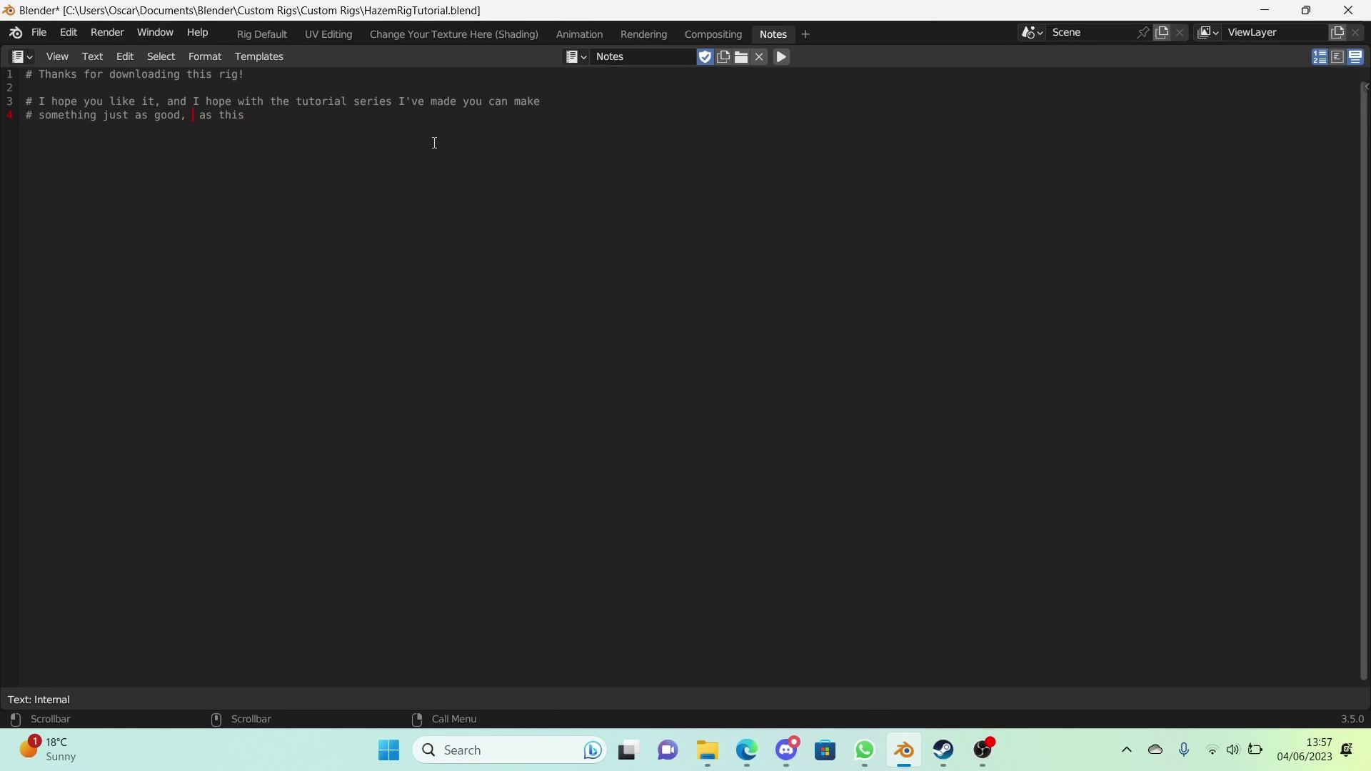
{"action": "type", "text": "ven better than"}
{"action": "key", "text": "Delete"}
{"action": "key", "text": "Delete"}
{"action": "key", "text": "Delete"}
{"action": "key", "text": "End"}
{"action": "type", "text": ". :)"}
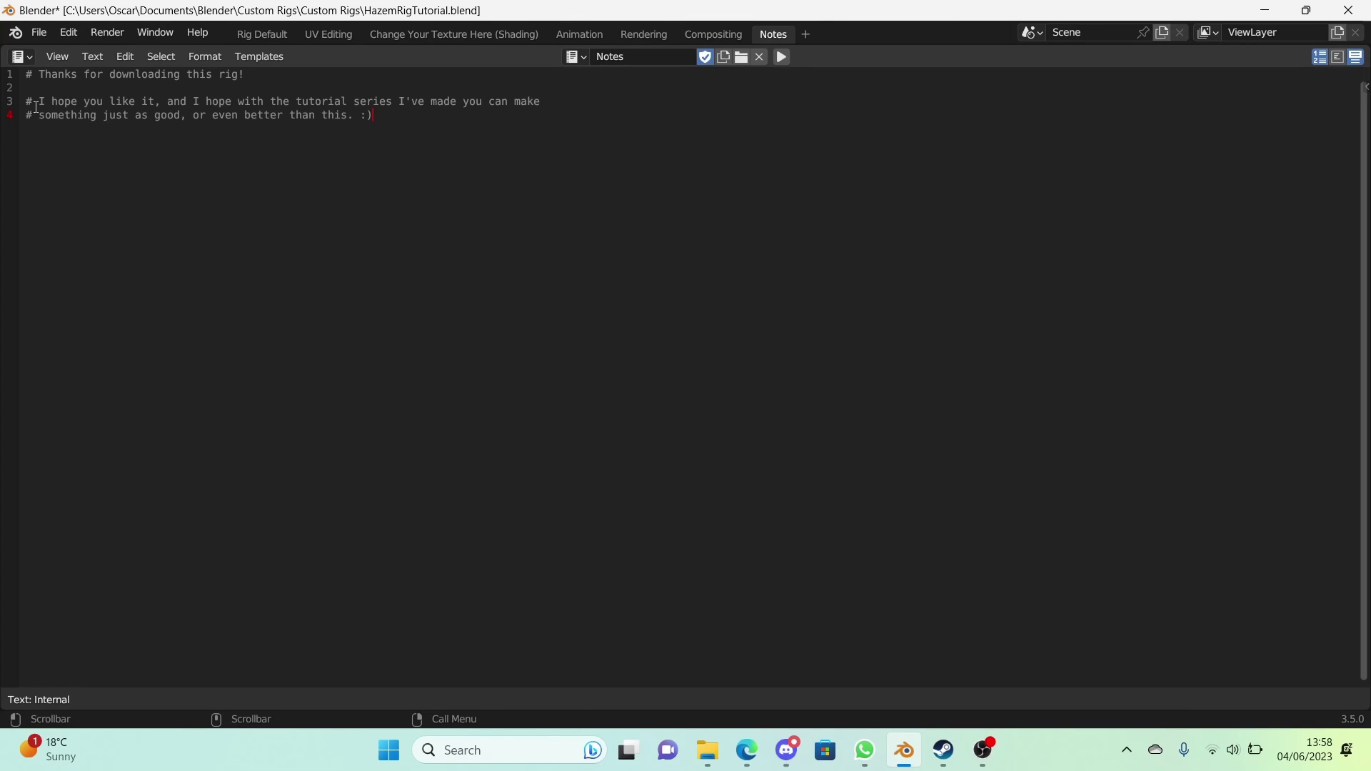
- Add the creator credit and June 2023 date lines, then hide the text editor header
{"action": "type", "text": "By COm"}
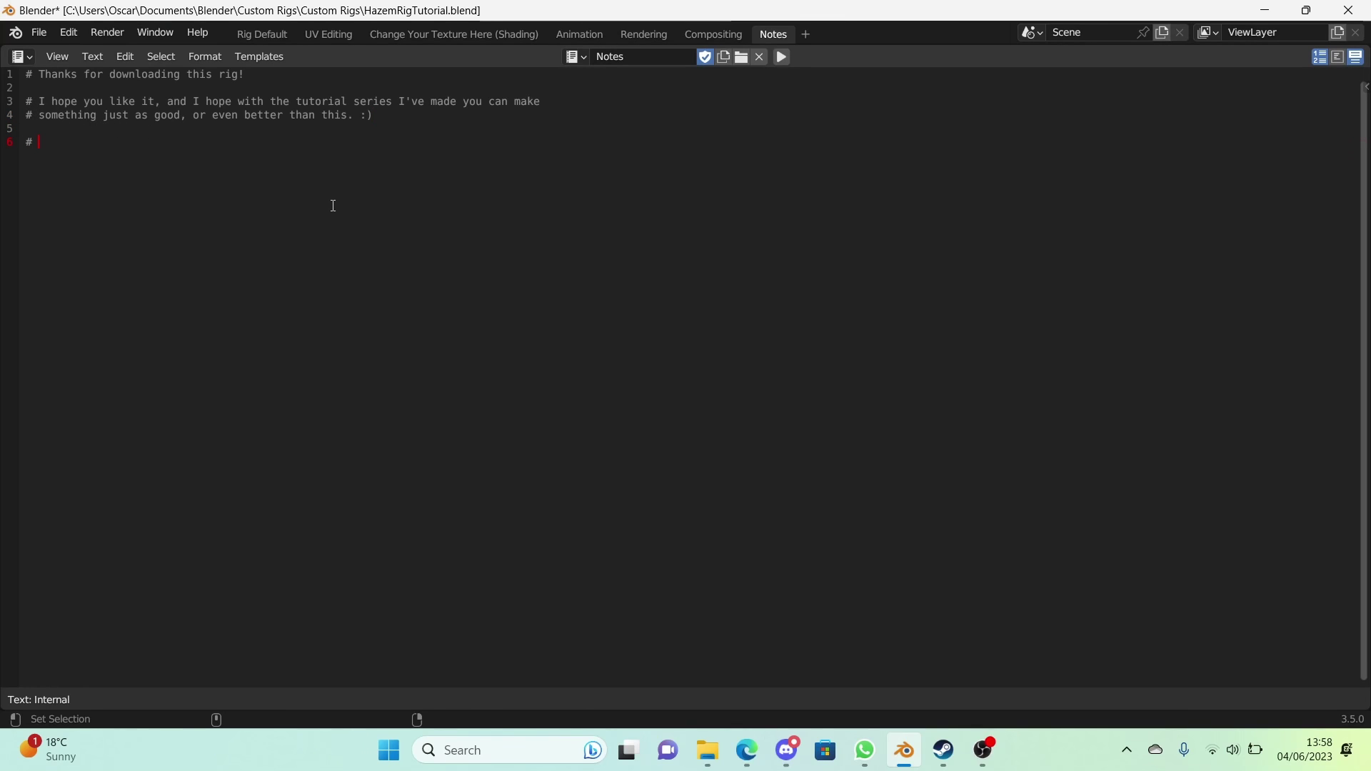
{"action": "key", "text": "BackSpace"}
{"action": "type", "text": "omx"}
{"action": "type", "text": "ix Prod"}
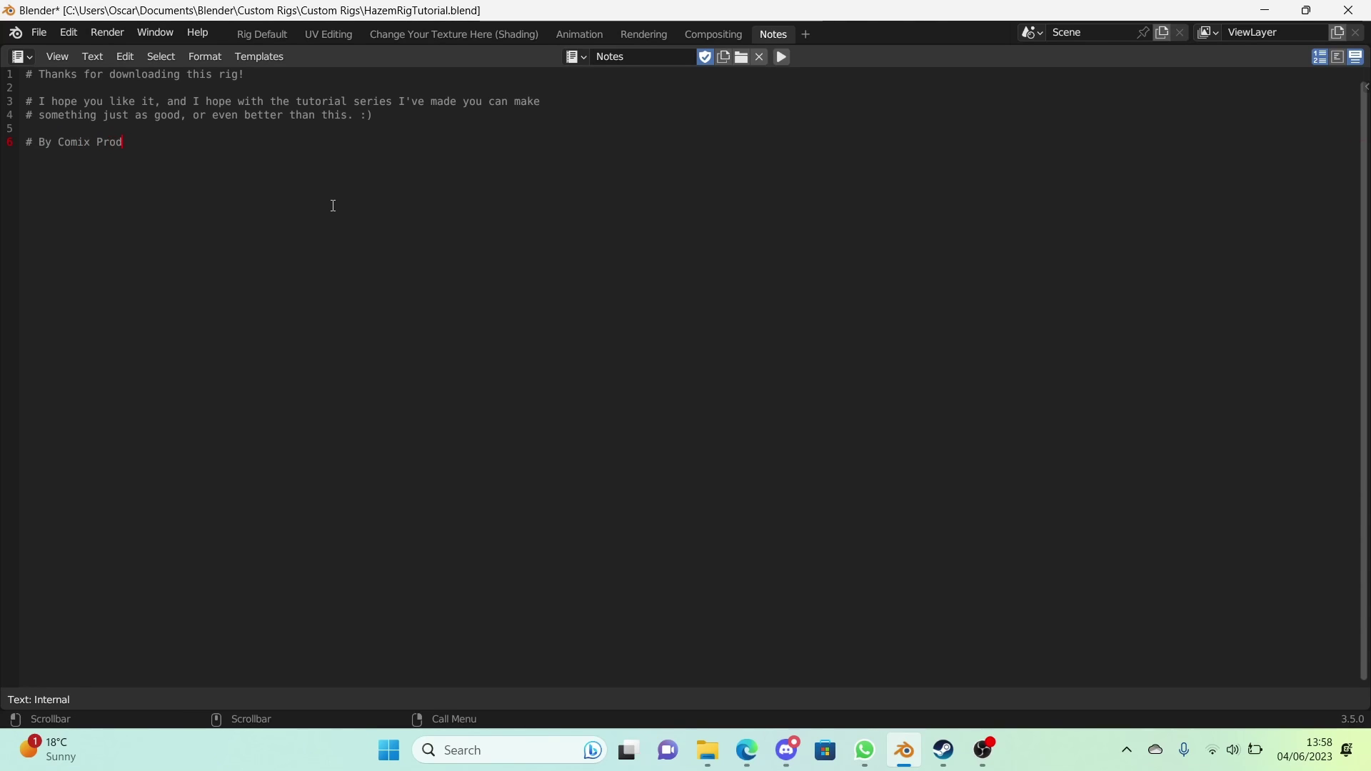
{"action": "type", "text": "ytions"}
{"action": "type", "text": "June 2023"}
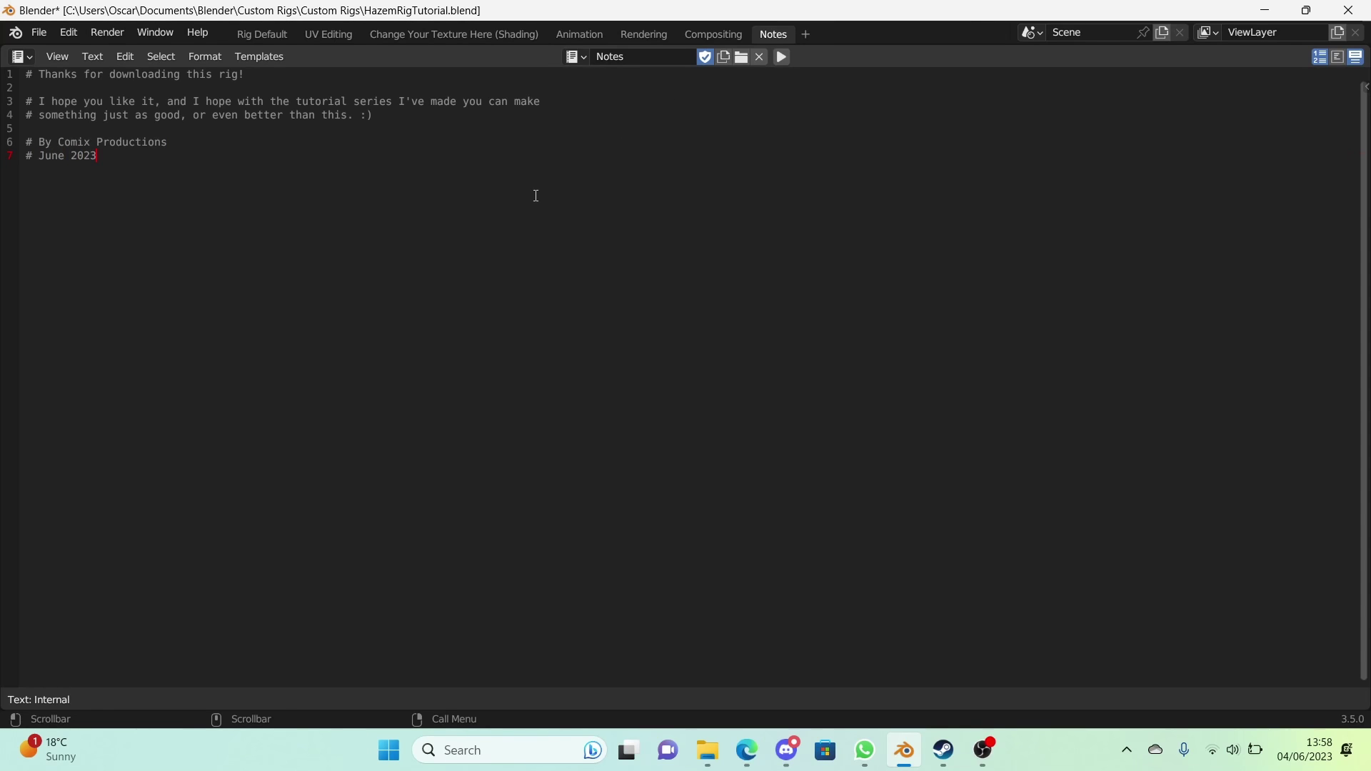
{"action": "right_click", "coordinate": [474, 53]}
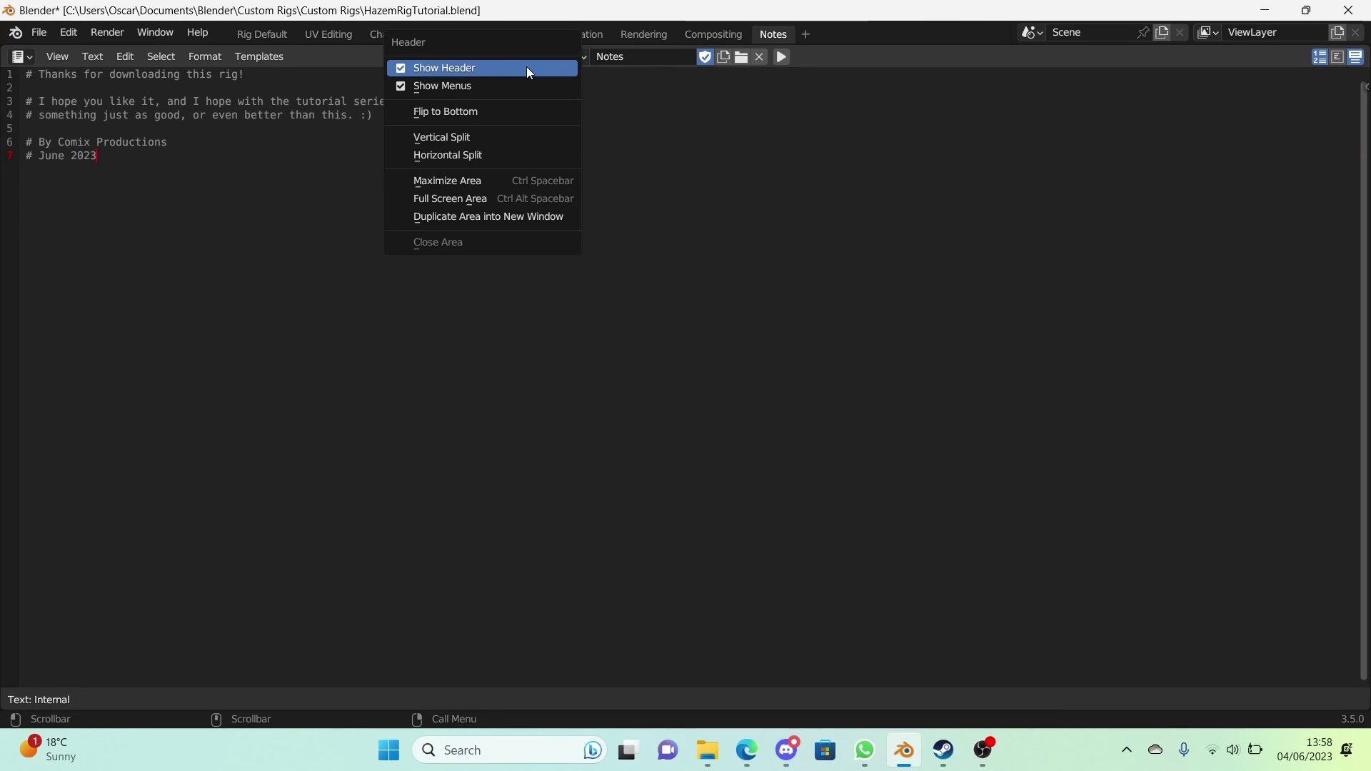
{"action": "left_click", "coordinate": [526, 66]}
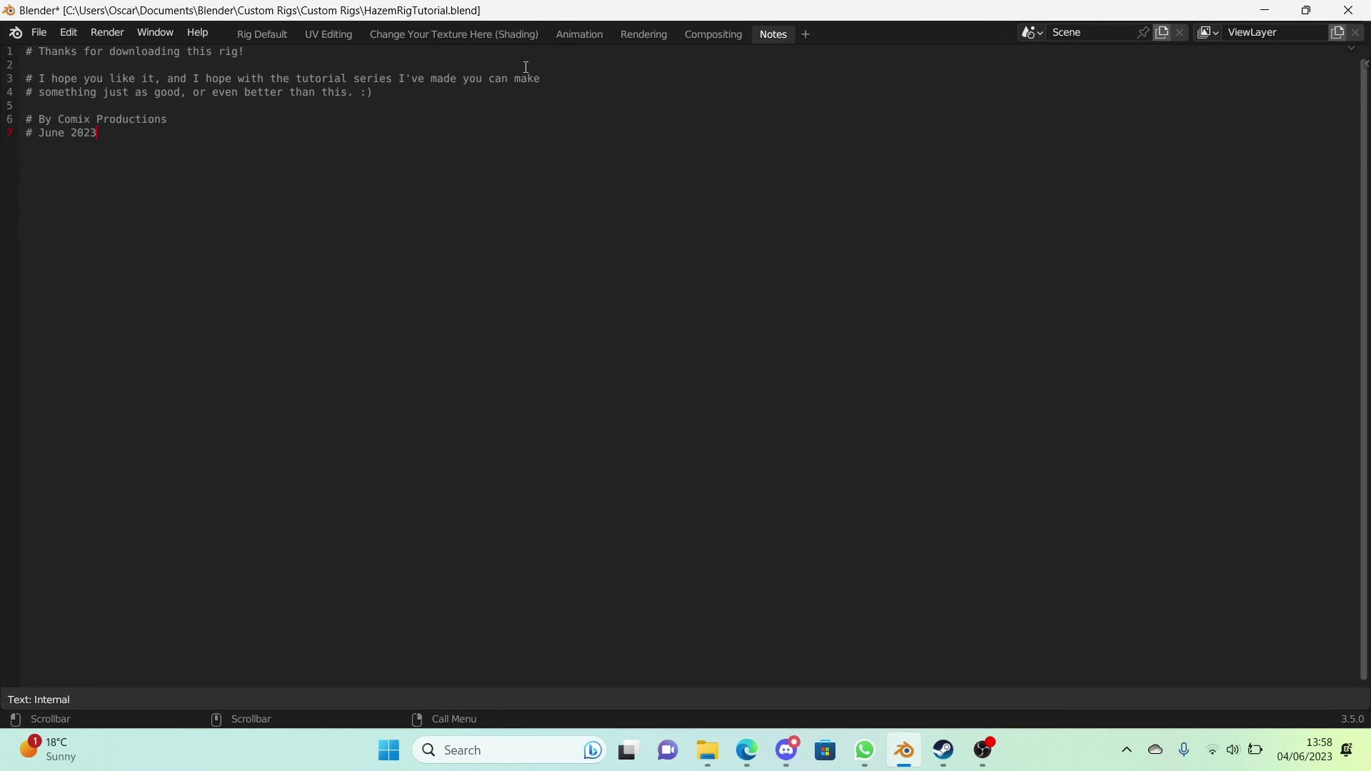
- Return to Rig Default, save the file with Ctrl+S, and select the Upper Torso bone
{"action": "left_click", "coordinate": [278, 37]}
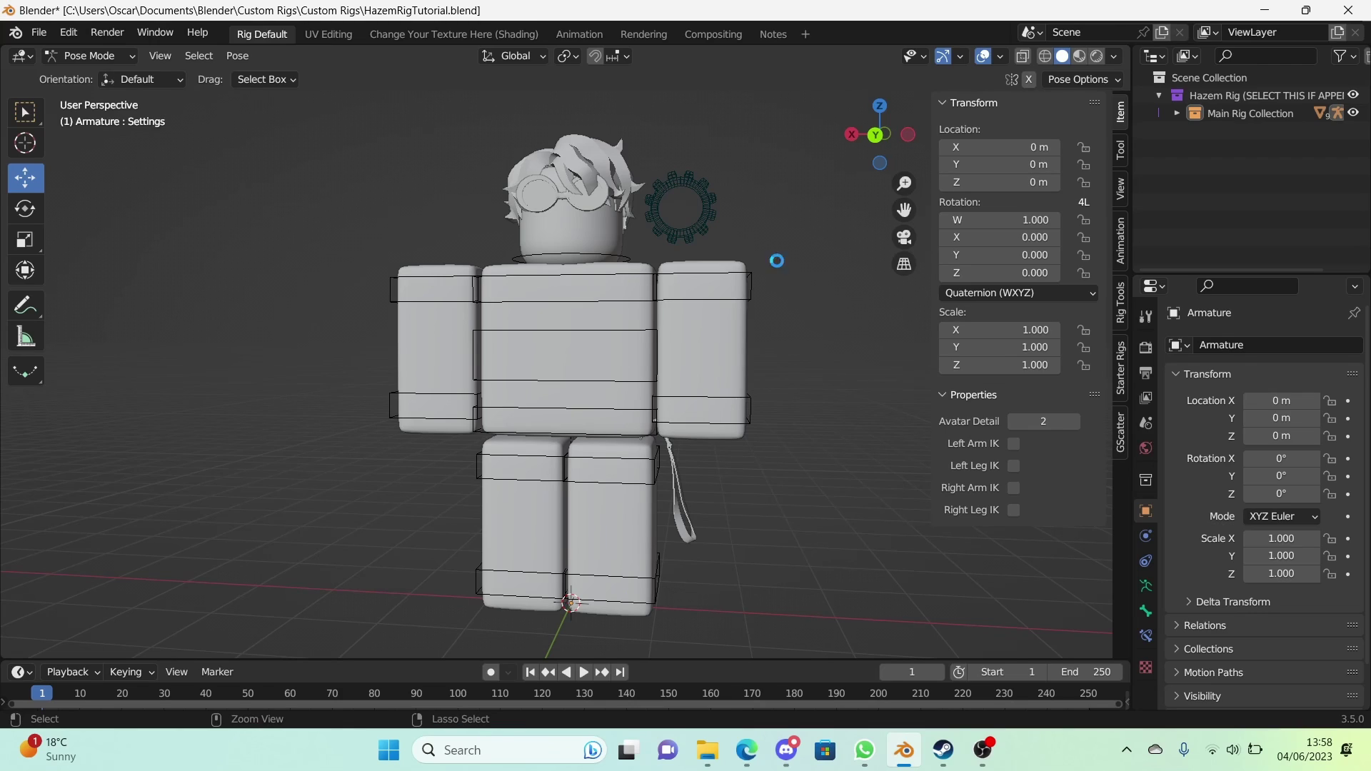
{"action": "key", "text": "ctrl+s"}
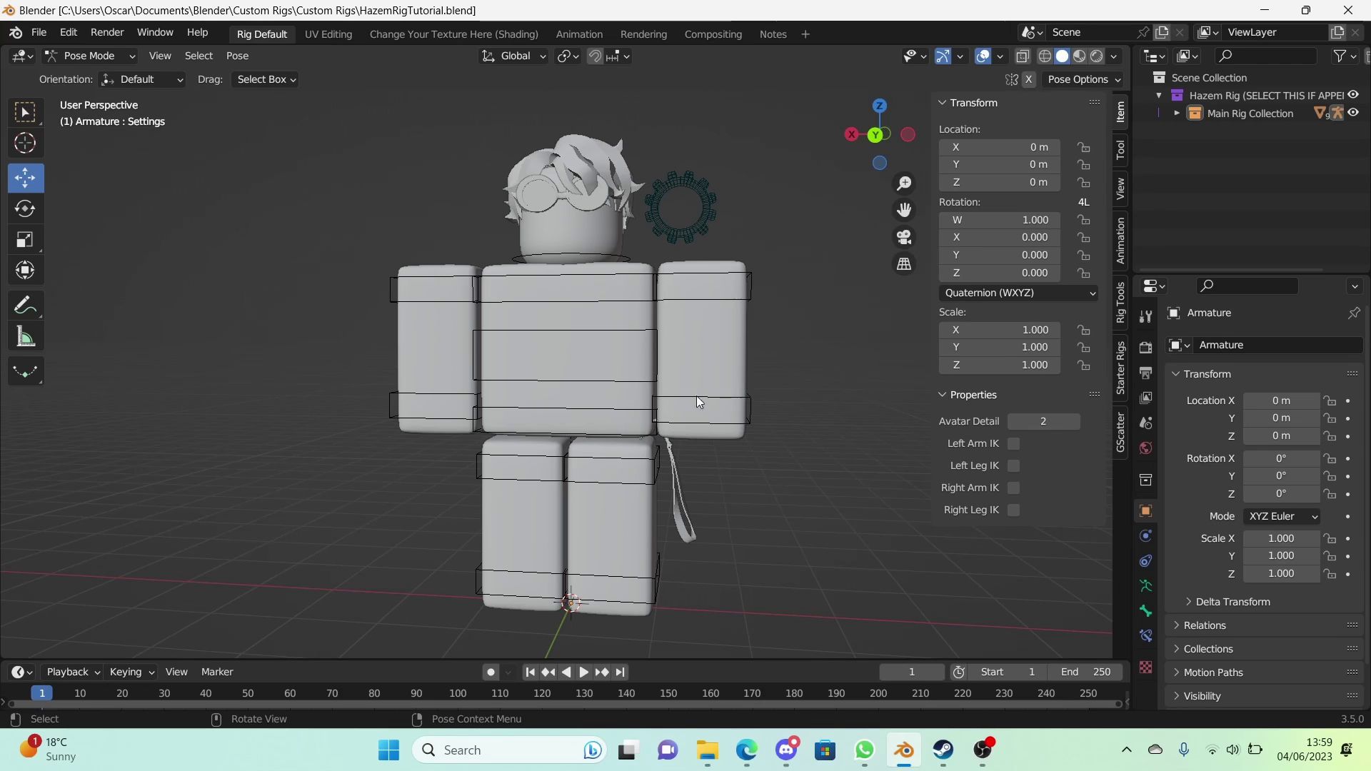
{"action": "left_click", "coordinate": [754, 409]}
{"action": "left_click", "coordinate": [602, 306]}
- Show the armature's Object Data properties with the Bone Groups panel expanded
{"action": "mouse_move", "coordinate": [597, 306]}
{"action": "middle_mouse_down"}
{"action": "mouse_move", "coordinate": [461, 260]}
{"action": "mouse_move", "coordinate": [593, 301]}
{"action": "mouse_move", "coordinate": [589, 314]}
{"action": "middle_mouse_up"}
{"action": "mouse_move", "coordinate": [524, 434]}
{"action": "middle_mouse_down"}
{"action": "mouse_move", "coordinate": [496, 436]}
{"action": "mouse_move", "coordinate": [532, 433]}
{"action": "middle_mouse_up"}
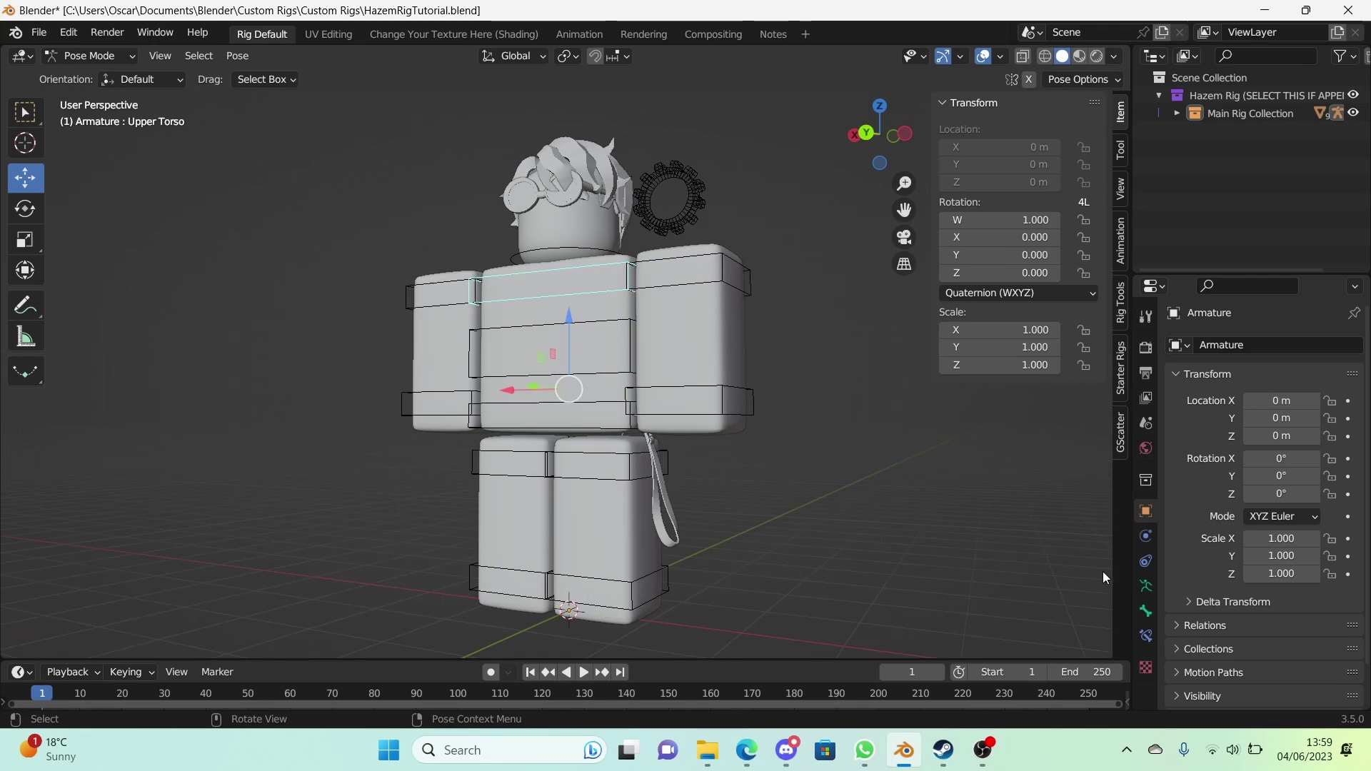
{"action": "left_click", "coordinate": [1147, 585]}
{"action": "left_click", "coordinate": [1221, 532]}
{"action": "scroll", "coordinate": [1228, 530], "scroll_direction": "down", "scroll_amount": 2}
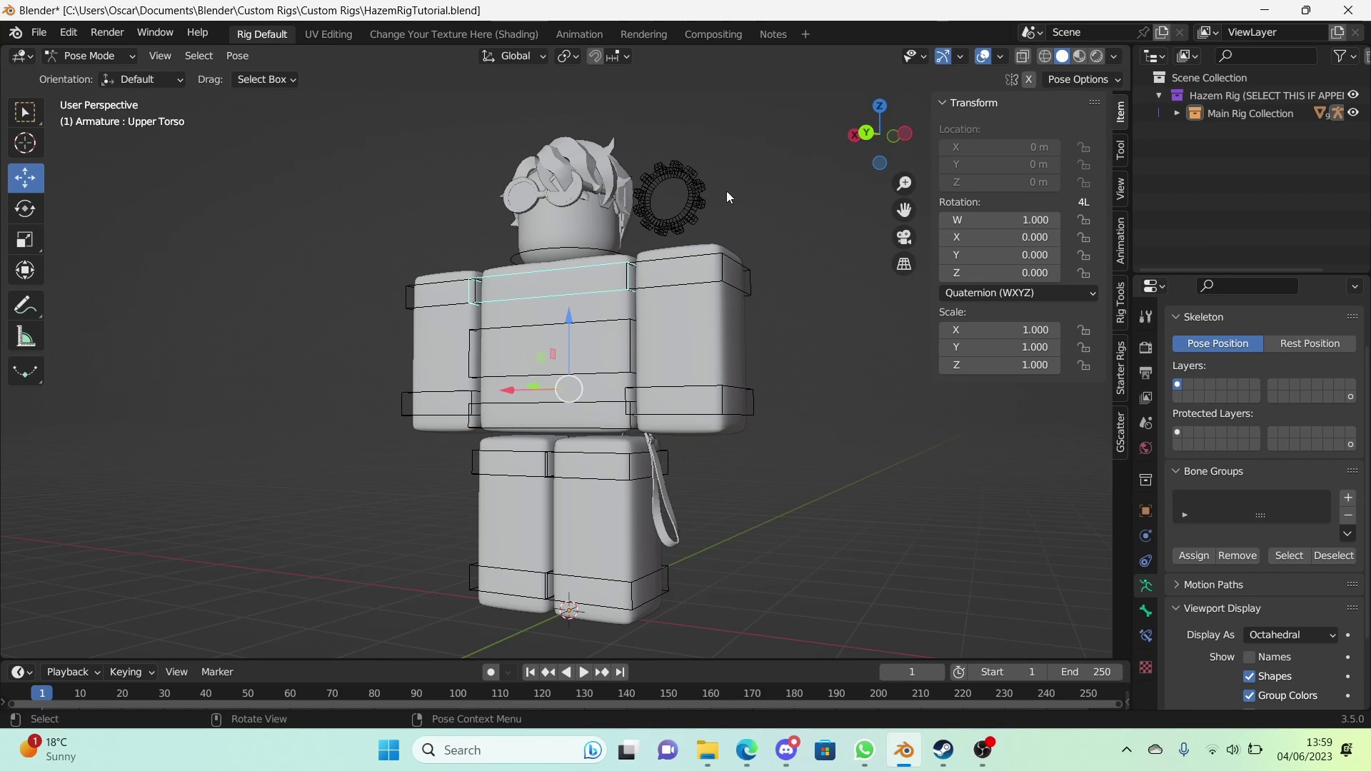
- Add the bone groups and rename the first one 'Settings'
{"action": "left_click", "coordinate": [1349, 498]}
{"action": "left_click", "coordinate": [1348, 498]}
{"action": "left_click", "coordinate": [1348, 498]}
{"action": "left_click", "coordinate": [1348, 500]}
{"action": "left_click", "coordinate": [1348, 501]}
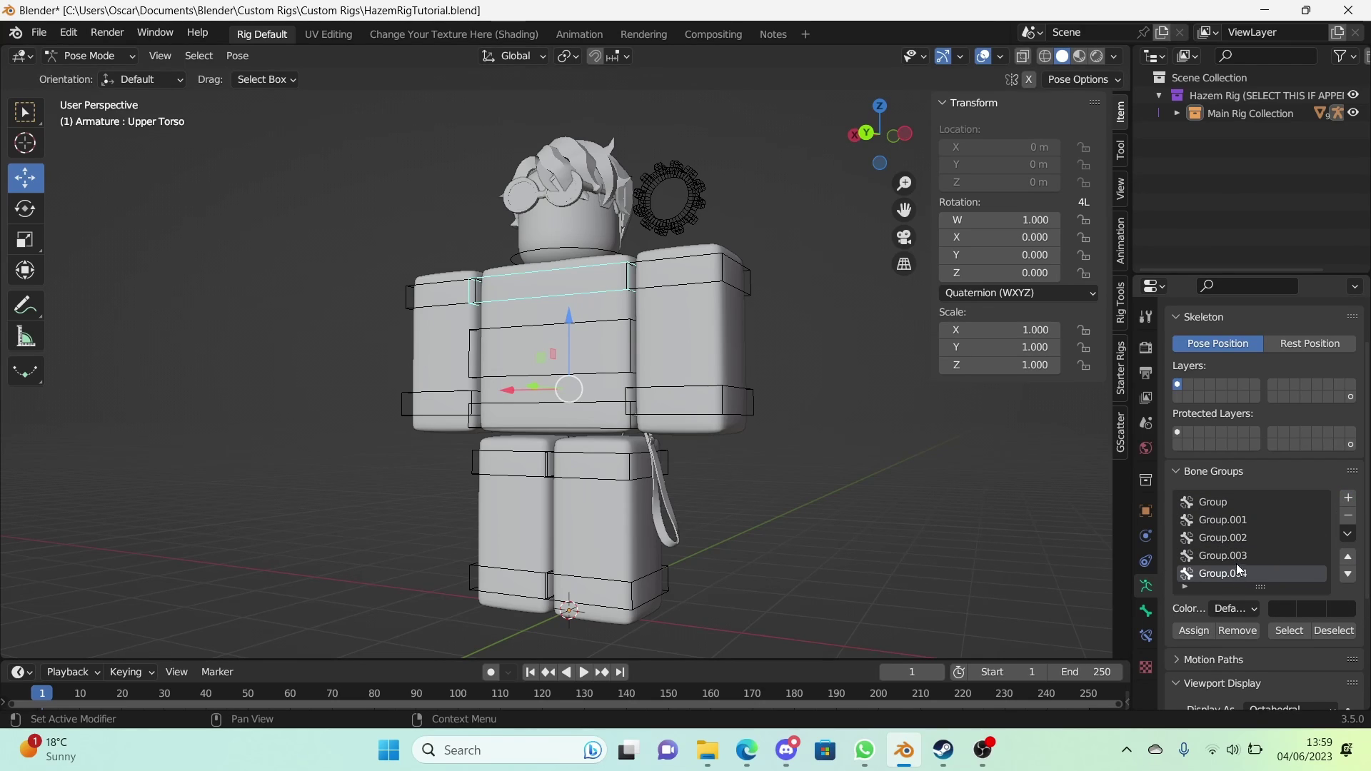
{"action": "double_click", "coordinate": [1225, 502]}
{"action": "type", "text": "Settings"}
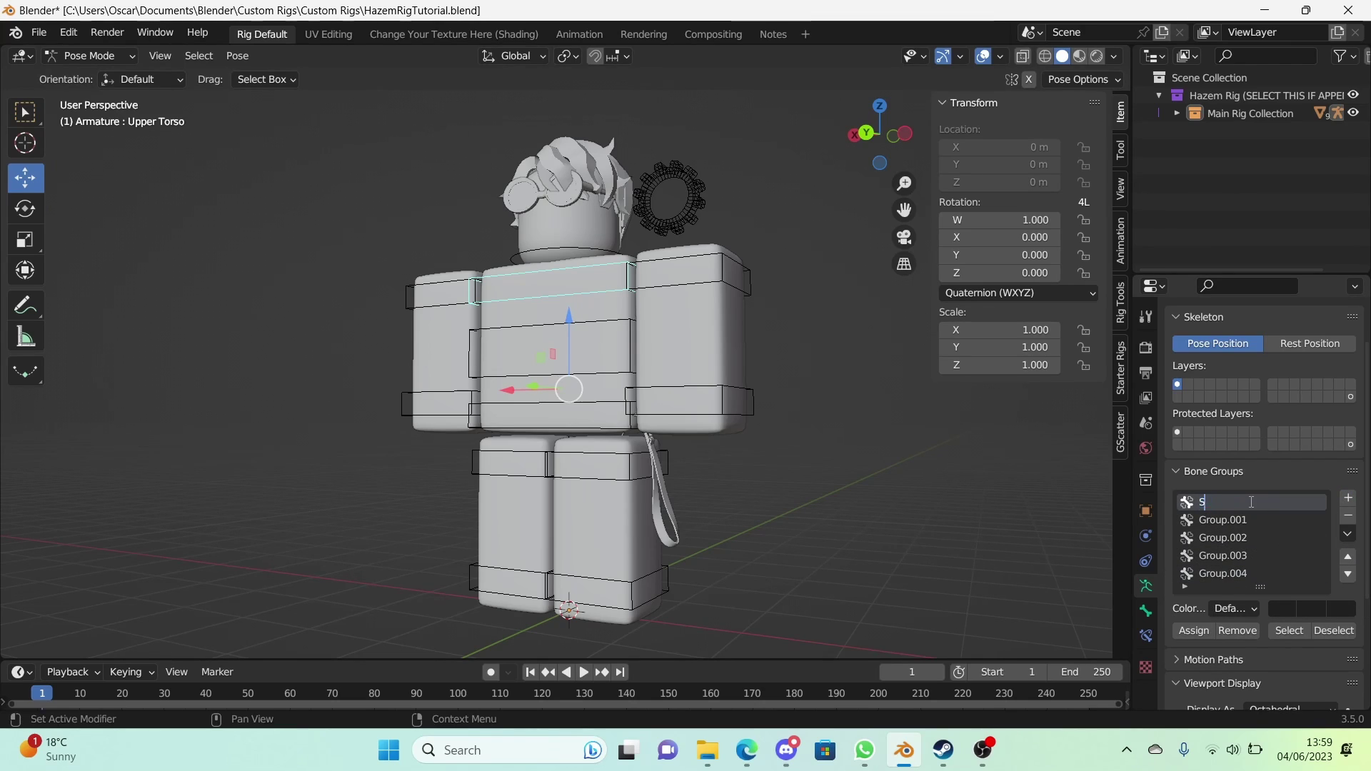
{"action": "key", "text": "Return"}
- Rename the remaining bone groups Head, Torso, Left and Right
{"action": "double_click", "coordinate": [1245, 519]}
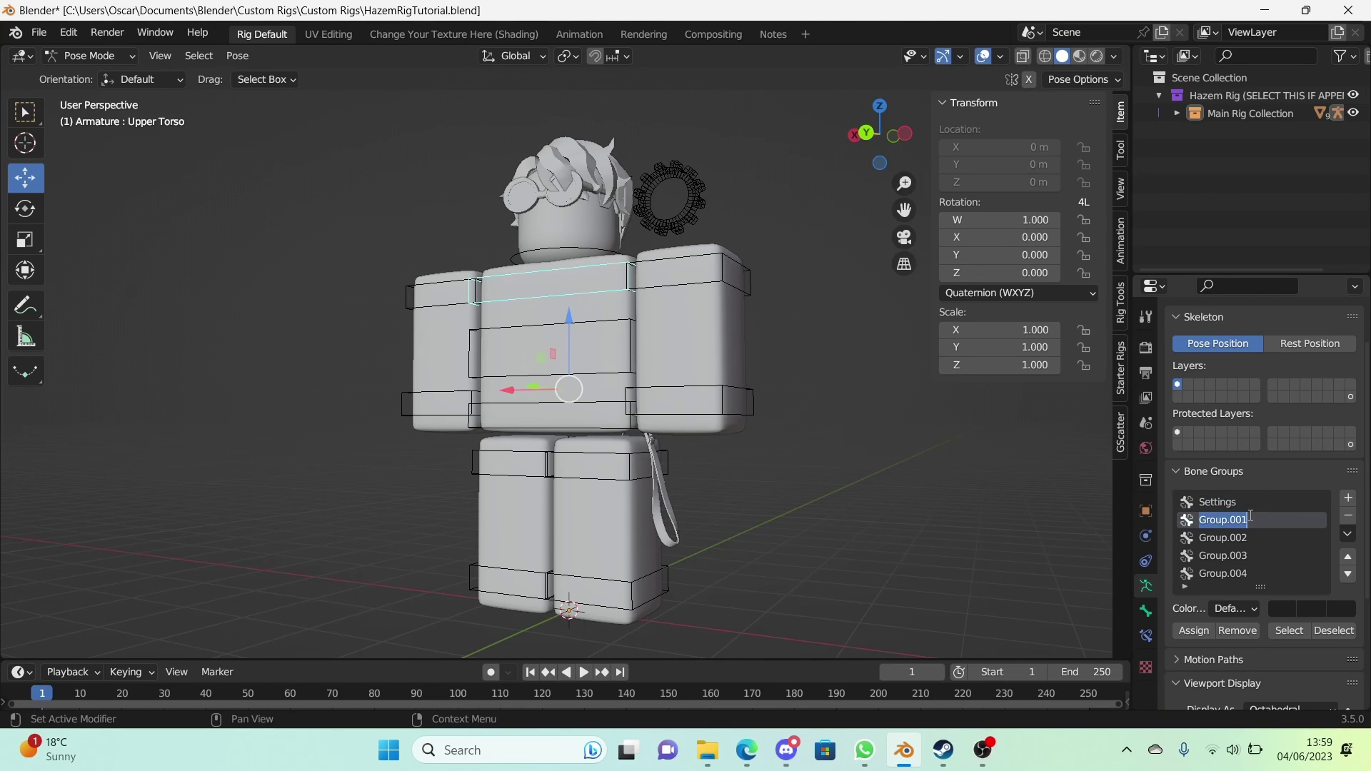
{"action": "type", "text": "Head"}
{"action": "double_click", "coordinate": [1236, 537]}
{"action": "type", "text": "Torso"}
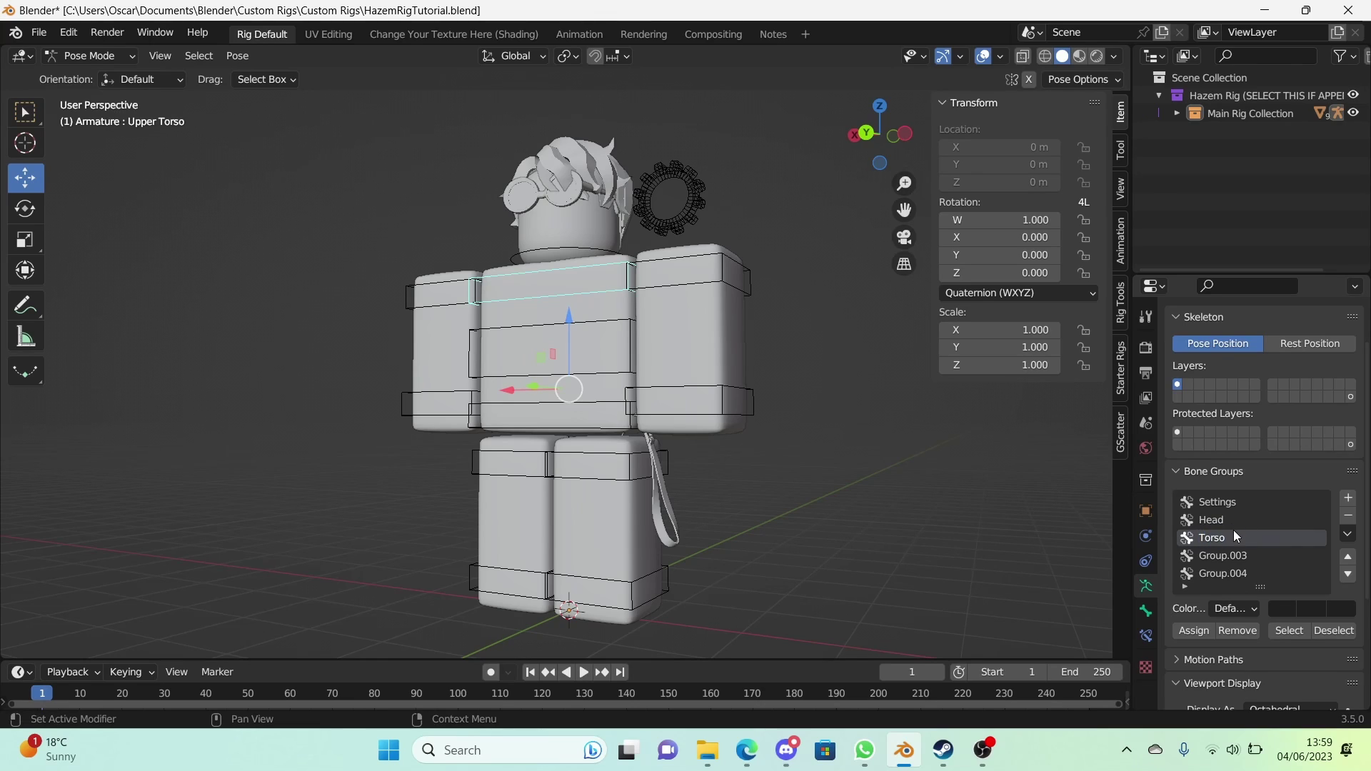
{"action": "double_click", "coordinate": [1231, 555]}
{"action": "type", "text": "Left"}
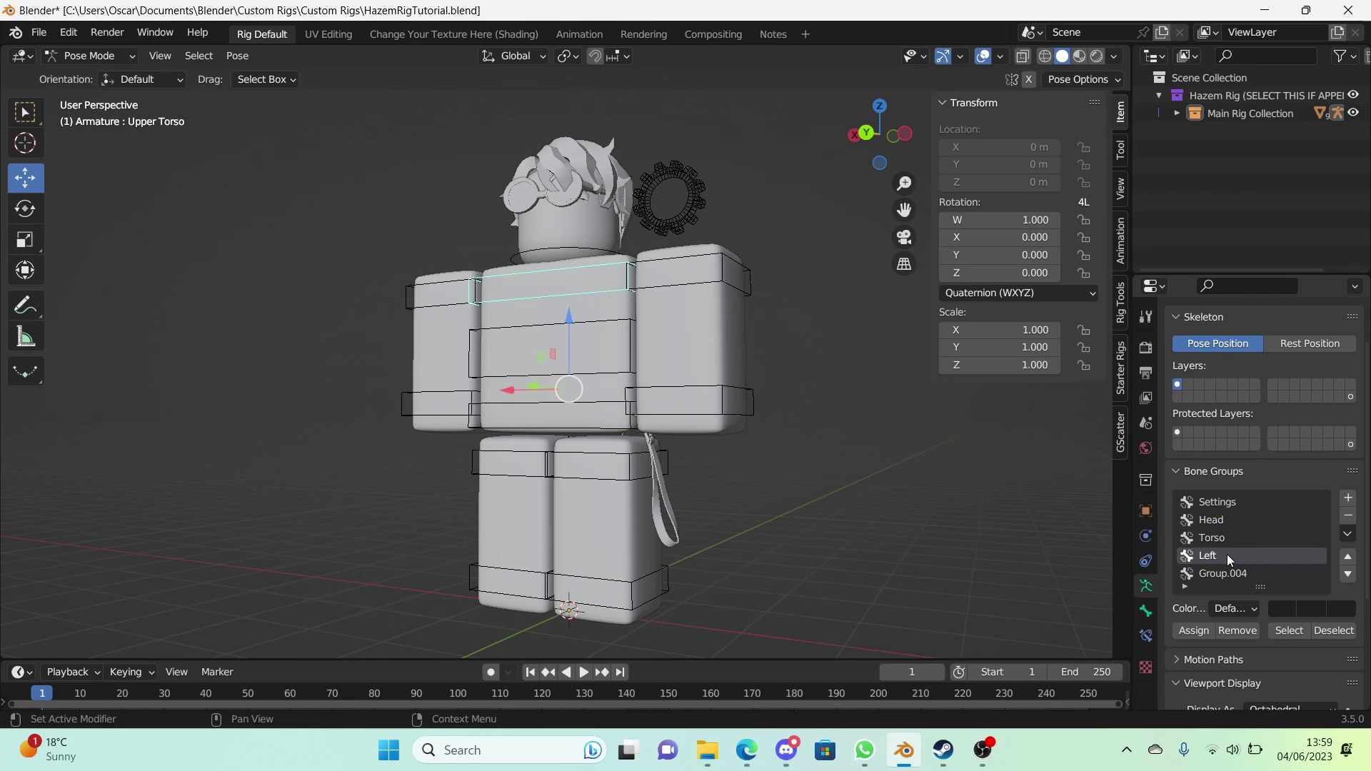
{"action": "double_click", "coordinate": [1236, 573]}
{"action": "type", "text": "Right"}
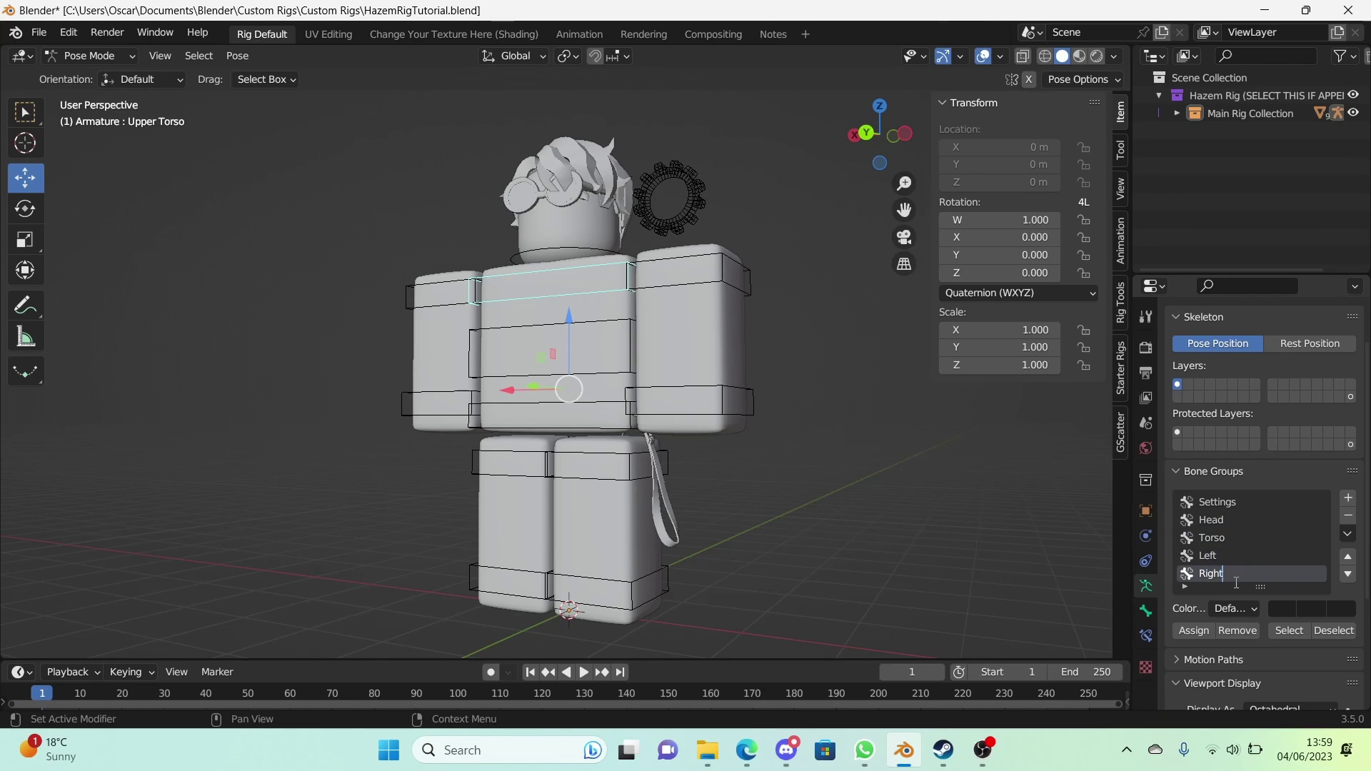
{"action": "key", "text": "Return"}
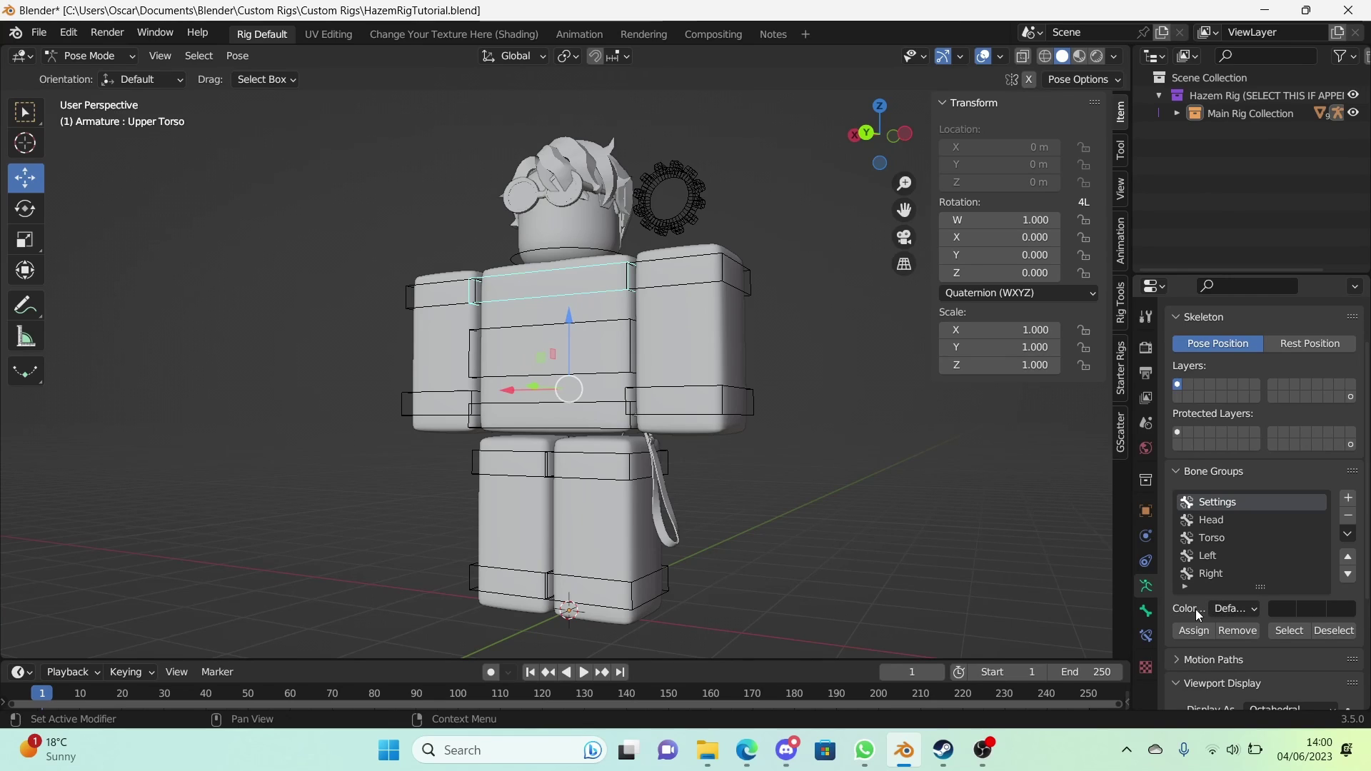
- Give the Head group the orange colour set and pick a colour set for Torso
{"action": "left_click", "coordinate": [1243, 608]}
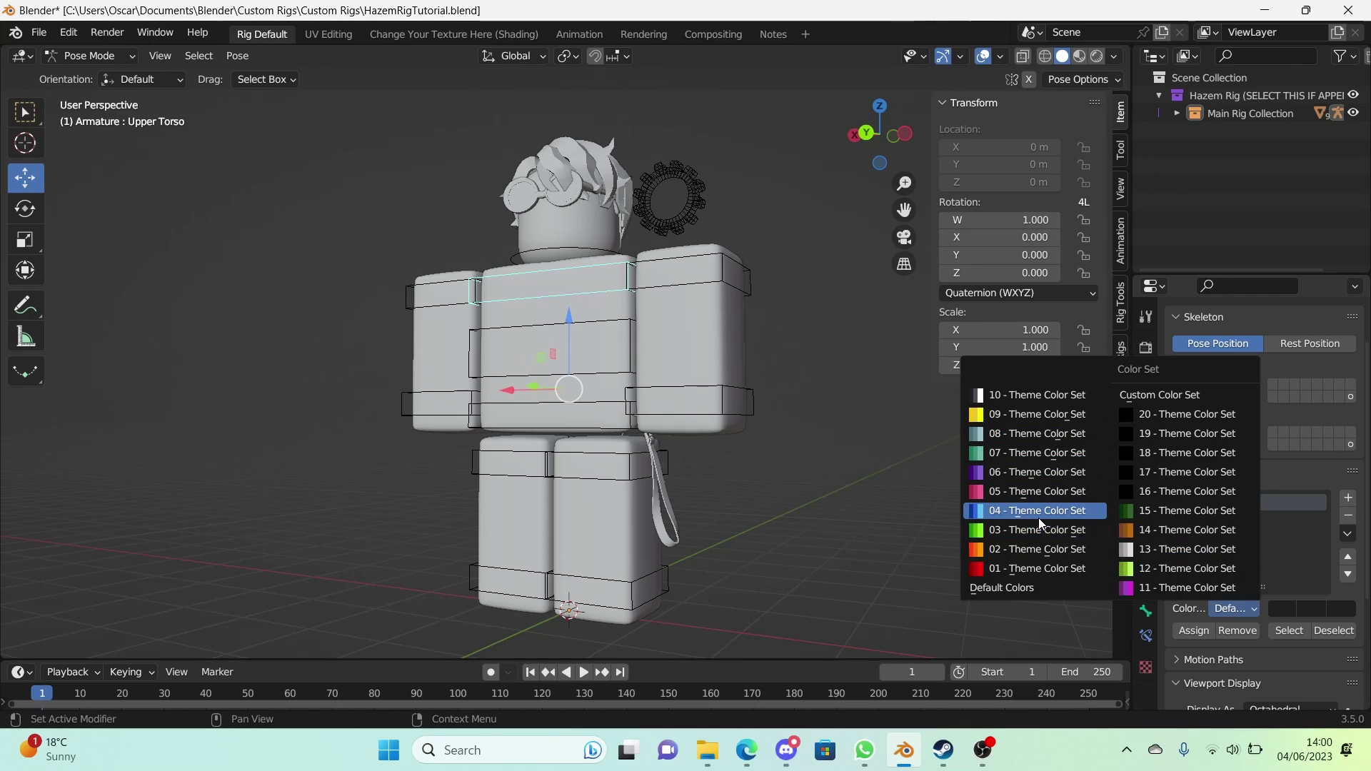
{"action": "left_click", "coordinate": [1040, 472]}
{"action": "left_click", "coordinate": [1215, 517]}
{"action": "left_click", "coordinate": [1232, 608]}
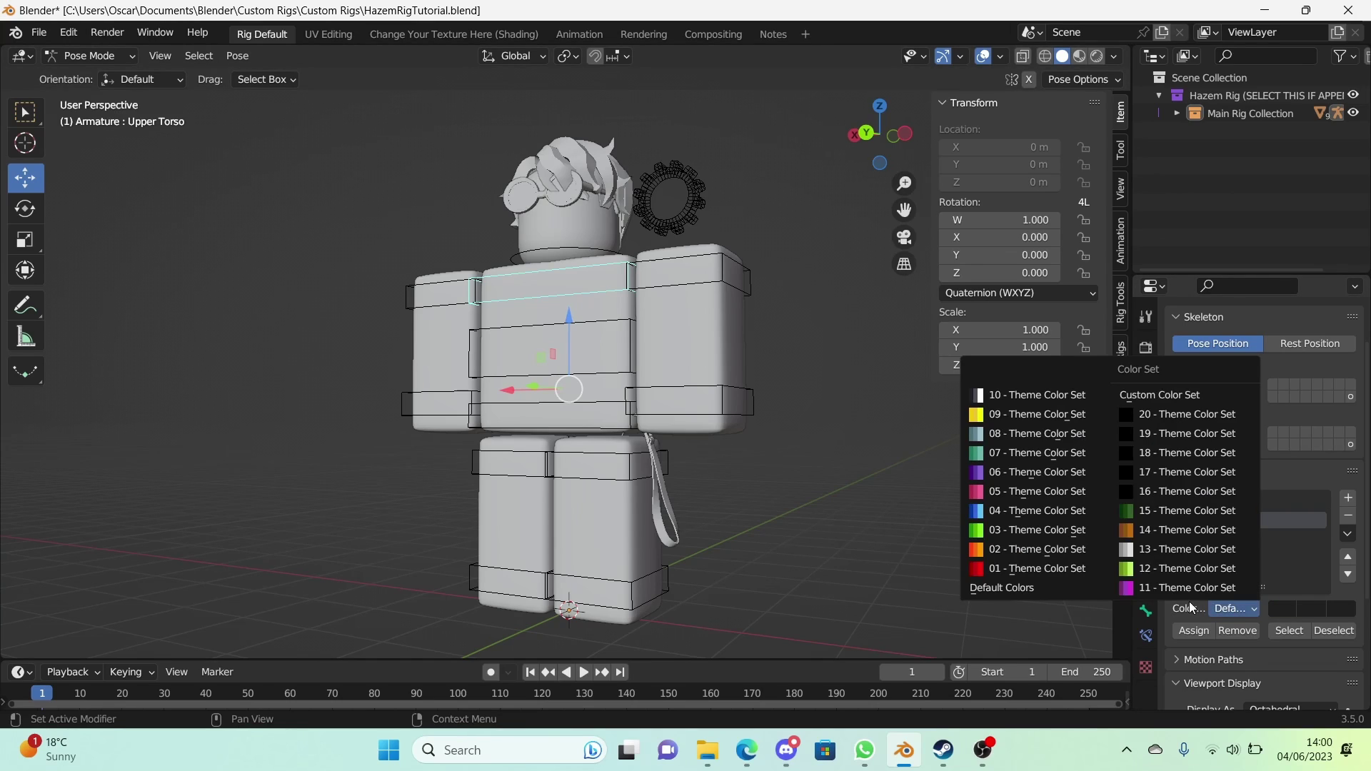
{"action": "left_click", "coordinate": [1030, 554]}
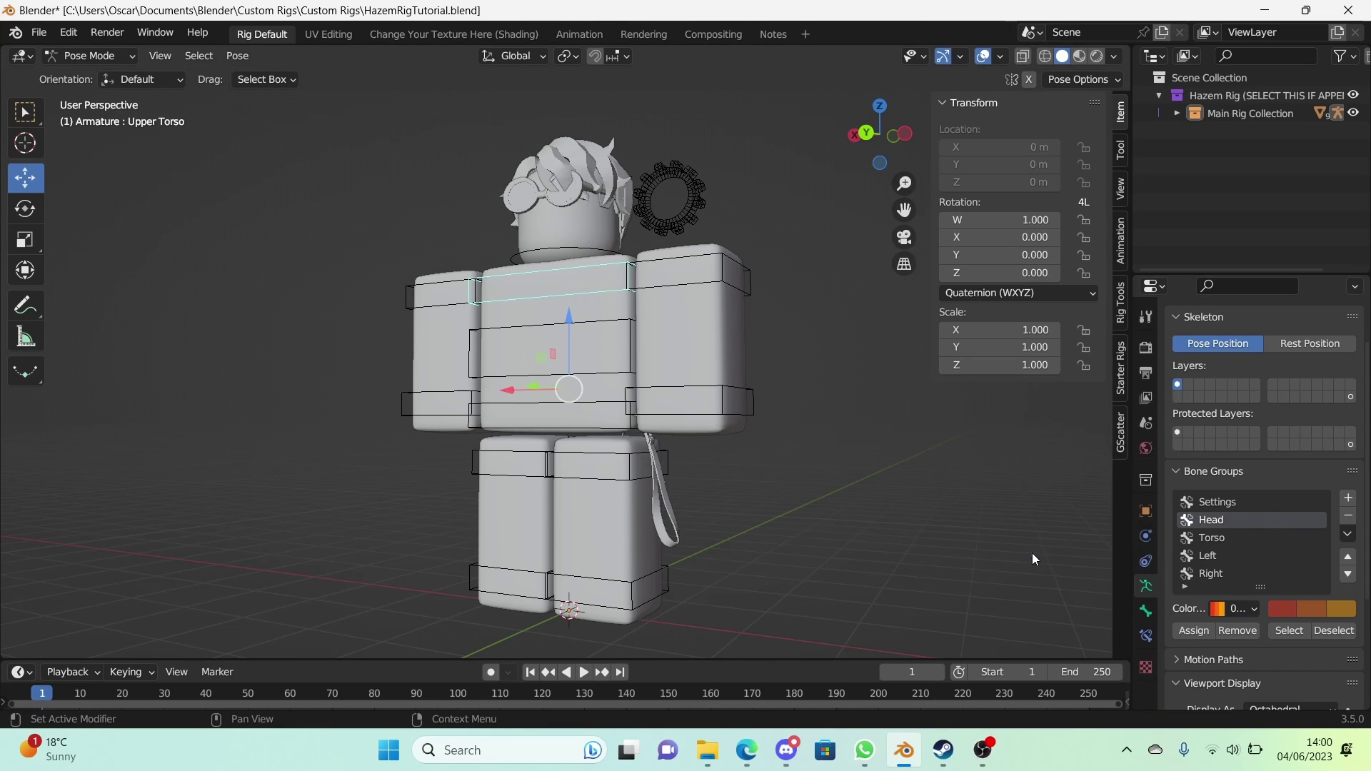
{"action": "left_click", "coordinate": [1200, 541]}
{"action": "left_click", "coordinate": [1238, 608]}
{"action": "left_click", "coordinate": [1083, 546]}
- Give the Left group a blue colour set and the Right group red
{"action": "left_click", "coordinate": [1229, 555]}
{"action": "left_click", "coordinate": [1227, 609]}
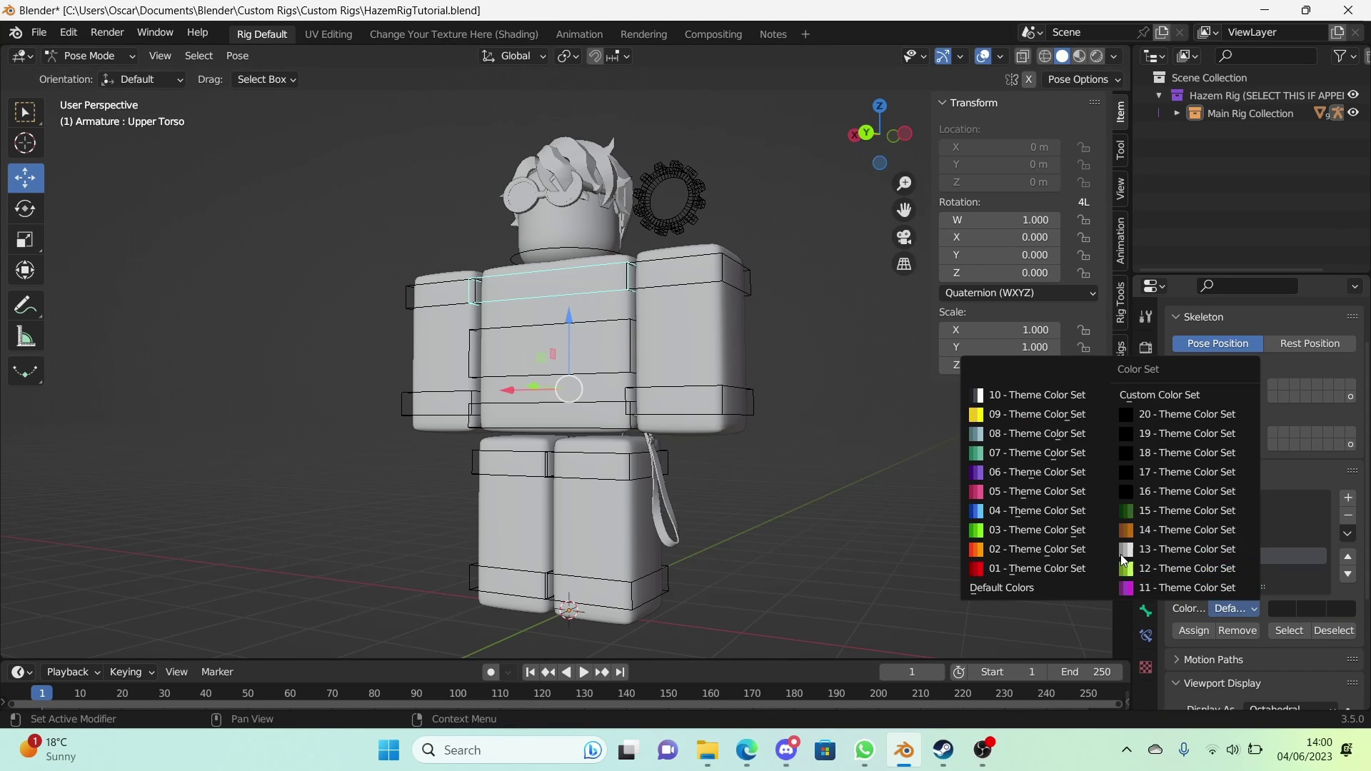
{"action": "left_click", "coordinate": [986, 511]}
{"action": "left_click", "coordinate": [1240, 609]}
{"action": "left_click", "coordinate": [1241, 612]}
{"action": "left_click", "coordinate": [1233, 573]}
{"action": "left_click", "coordinate": [1230, 609]}
{"action": "left_click", "coordinate": [1057, 568]}
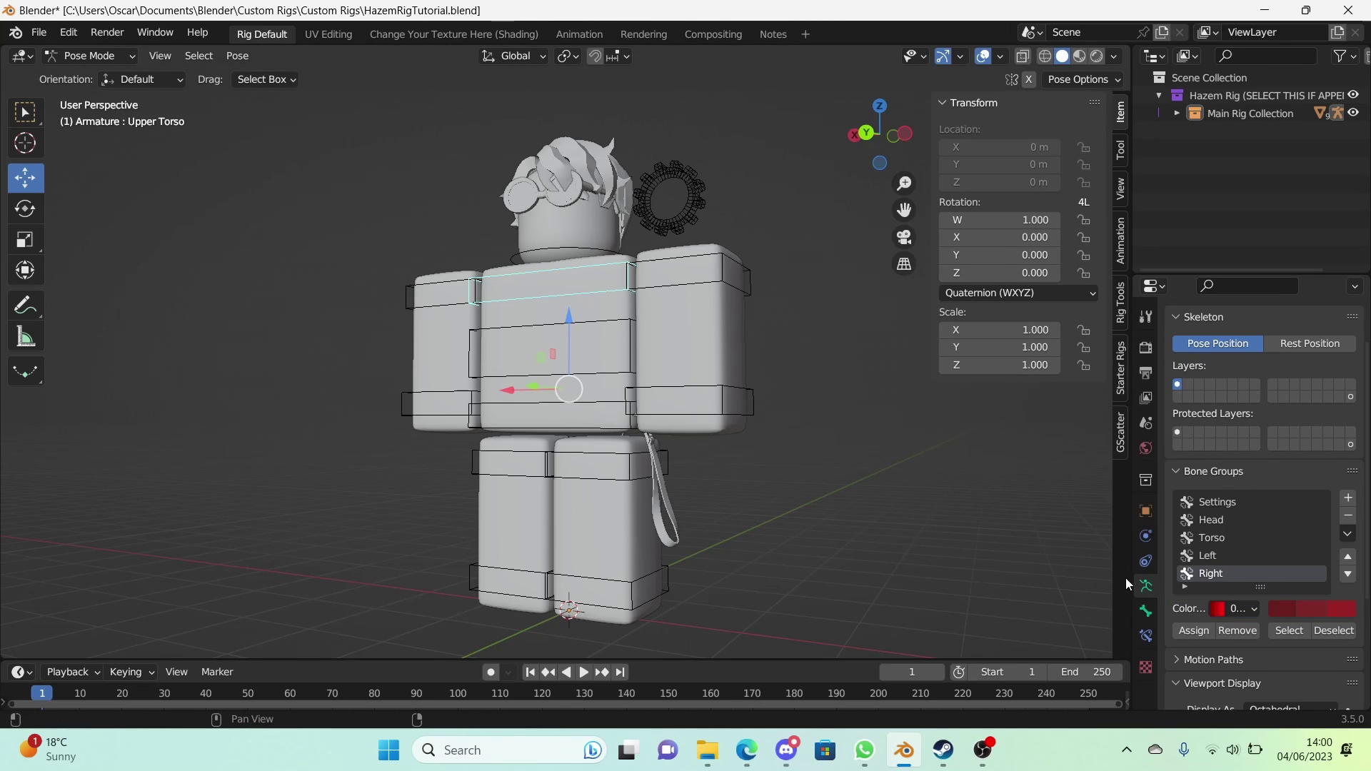
- Assign the four left arm and leg bones to the Left bone group
{"action": "left_click", "coordinate": [729, 411]}
{"action": "left_click", "coordinate": [693, 279], "text": "shift"}
{"action": "left_click", "coordinate": [607, 464], "text": "shift"}
{"action": "left_click", "coordinate": [607, 582], "text": "shift"}
{"action": "left_click", "coordinate": [1236, 555]}
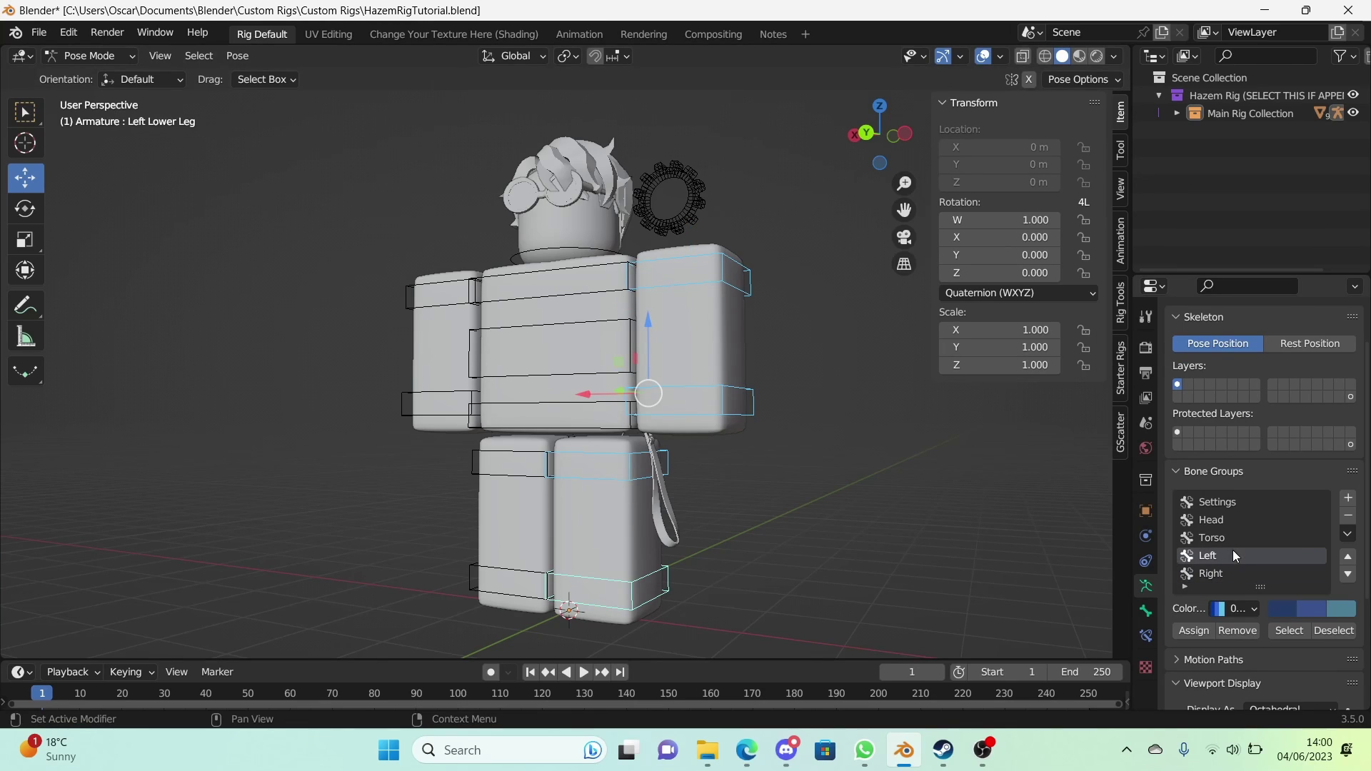
{"action": "left_click", "coordinate": [1194, 631]}
{"action": "key", "text": "alt+a"}
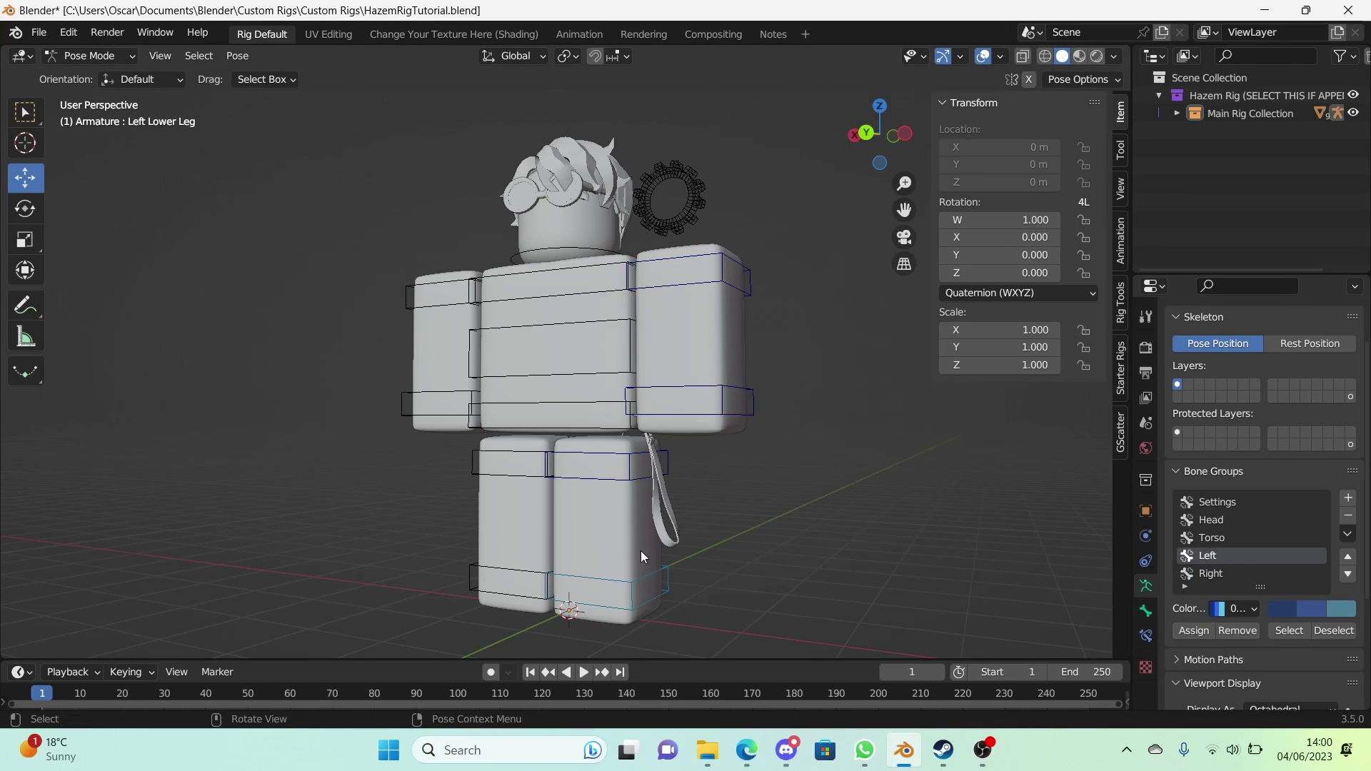
- Assign the right arm and leg bones to the red Right bone group
{"action": "left_click", "coordinate": [1261, 574]}
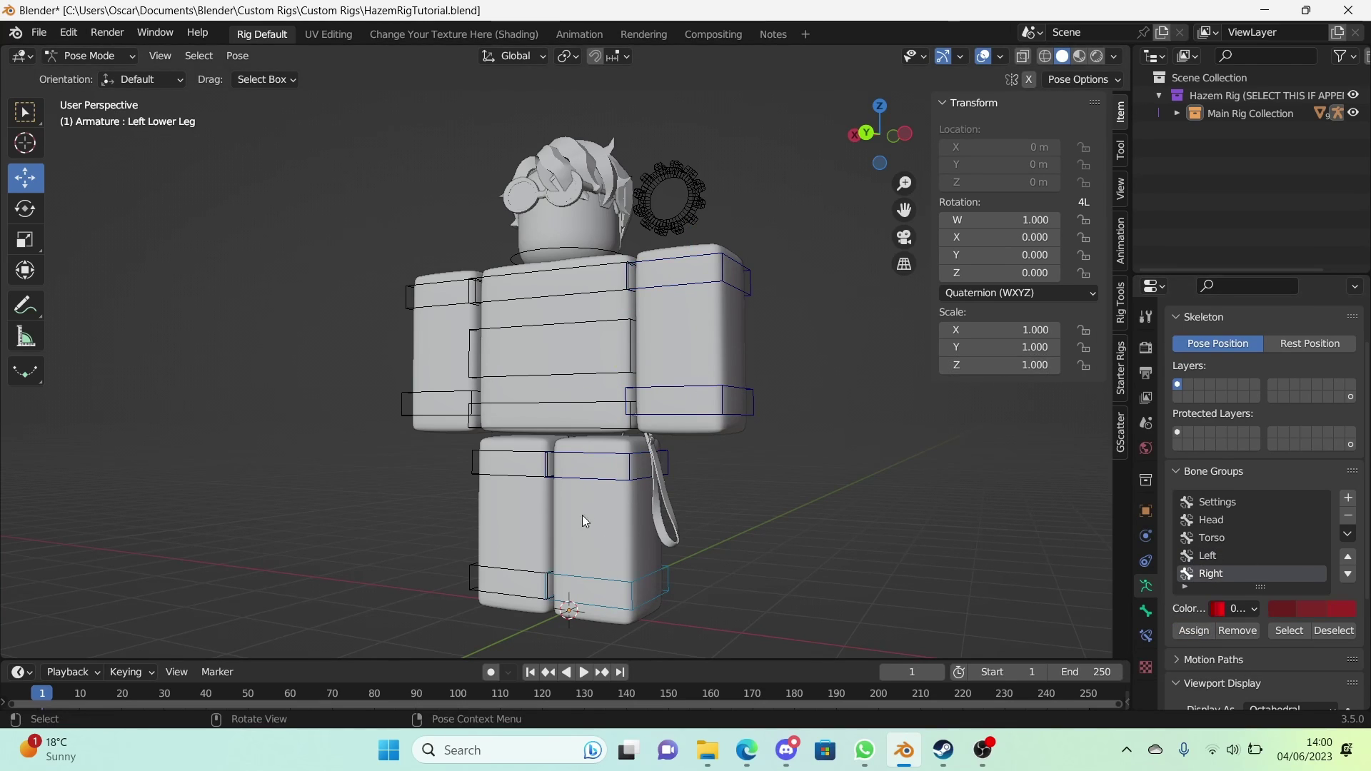
{"action": "left_click", "coordinate": [527, 574]}
{"action": "left_click", "coordinate": [520, 464], "text": "shift"}
{"action": "left_click", "coordinate": [420, 400], "text": "shift"}
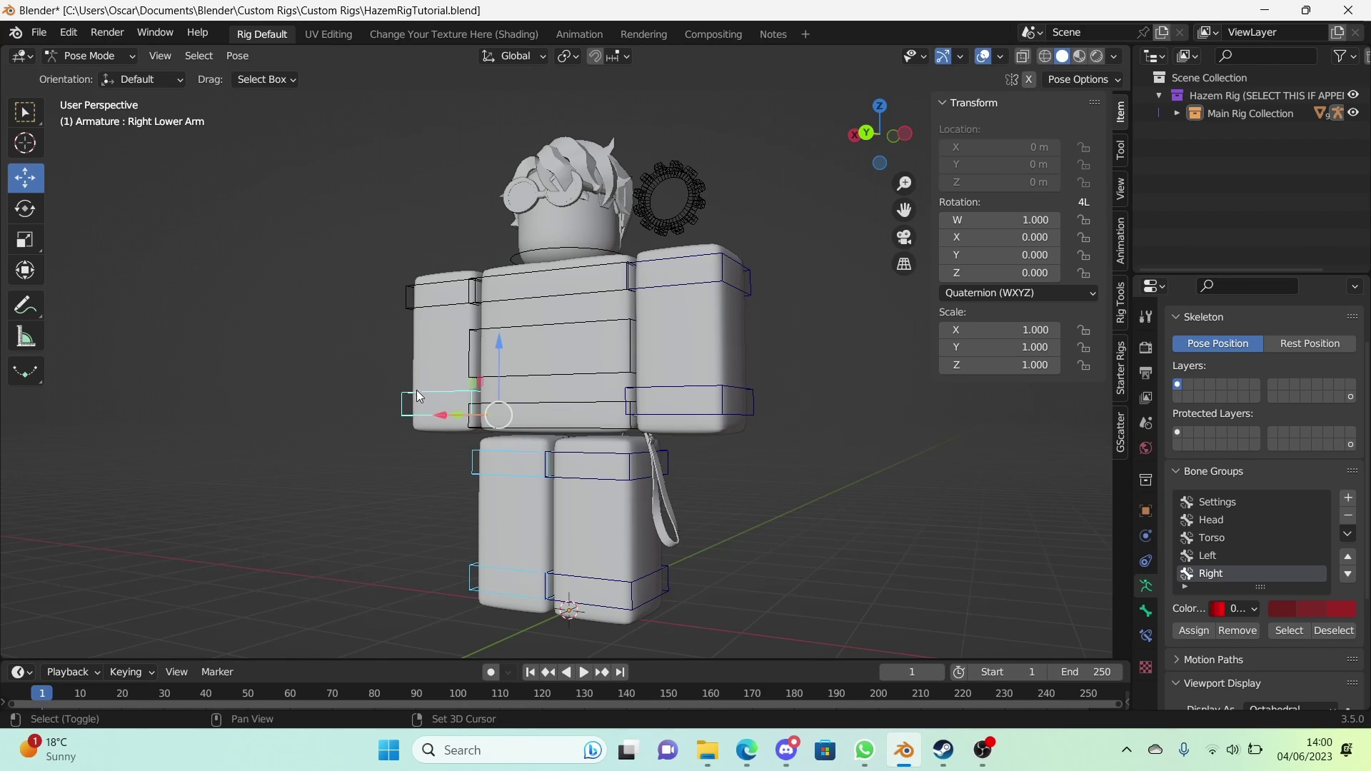
{"action": "left_click", "coordinate": [443, 312], "text": "shift"}
{"action": "left_click", "coordinate": [1194, 631]}
{"action": "left_click", "coordinate": [693, 529]}
- Assign the three torso bones to the Torso group and the head bone to Head
{"action": "left_click", "coordinate": [554, 401]}
{"action": "left_click", "coordinate": [569, 371], "text": "shift"}
{"action": "left_click", "coordinate": [564, 285], "text": "shift"}
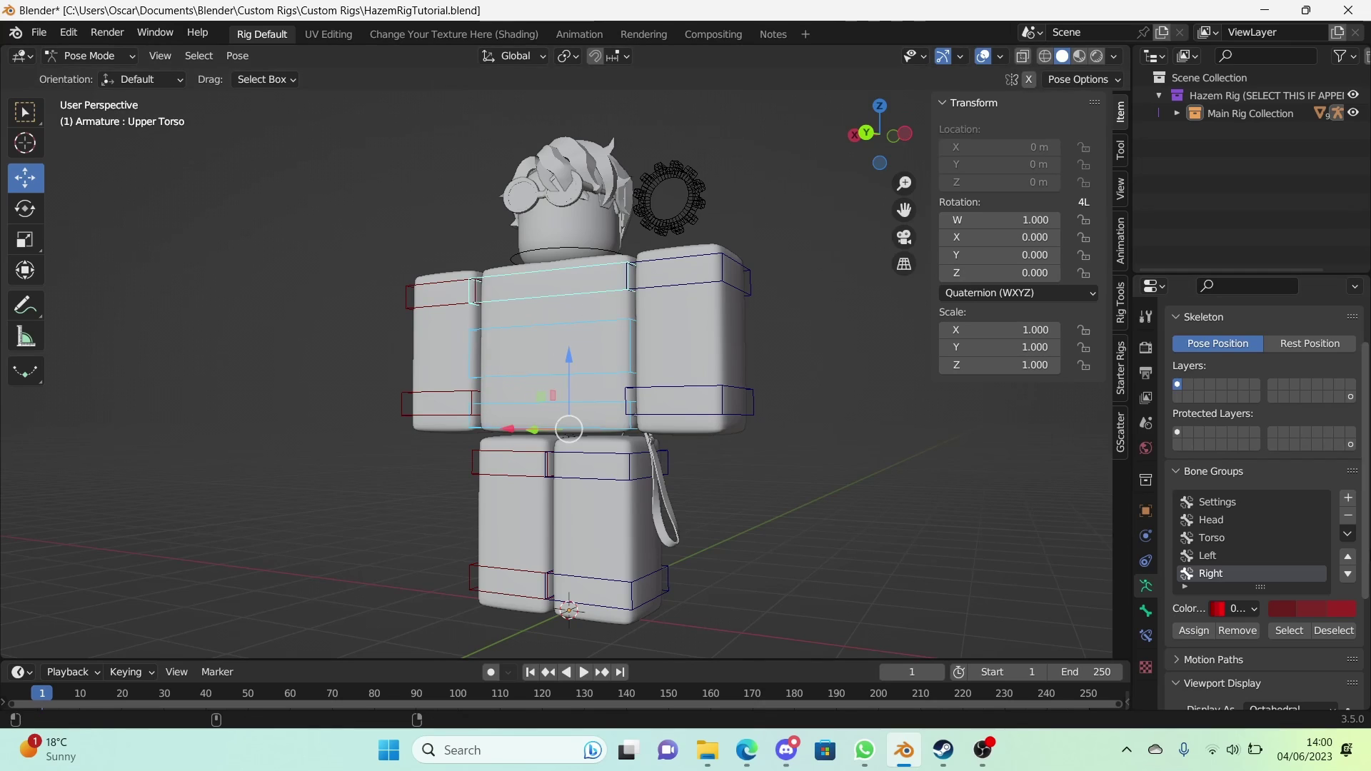
{"action": "left_click", "coordinate": [1212, 538]}
{"action": "left_click", "coordinate": [1194, 631]}
{"action": "left_click", "coordinate": [589, 259]}
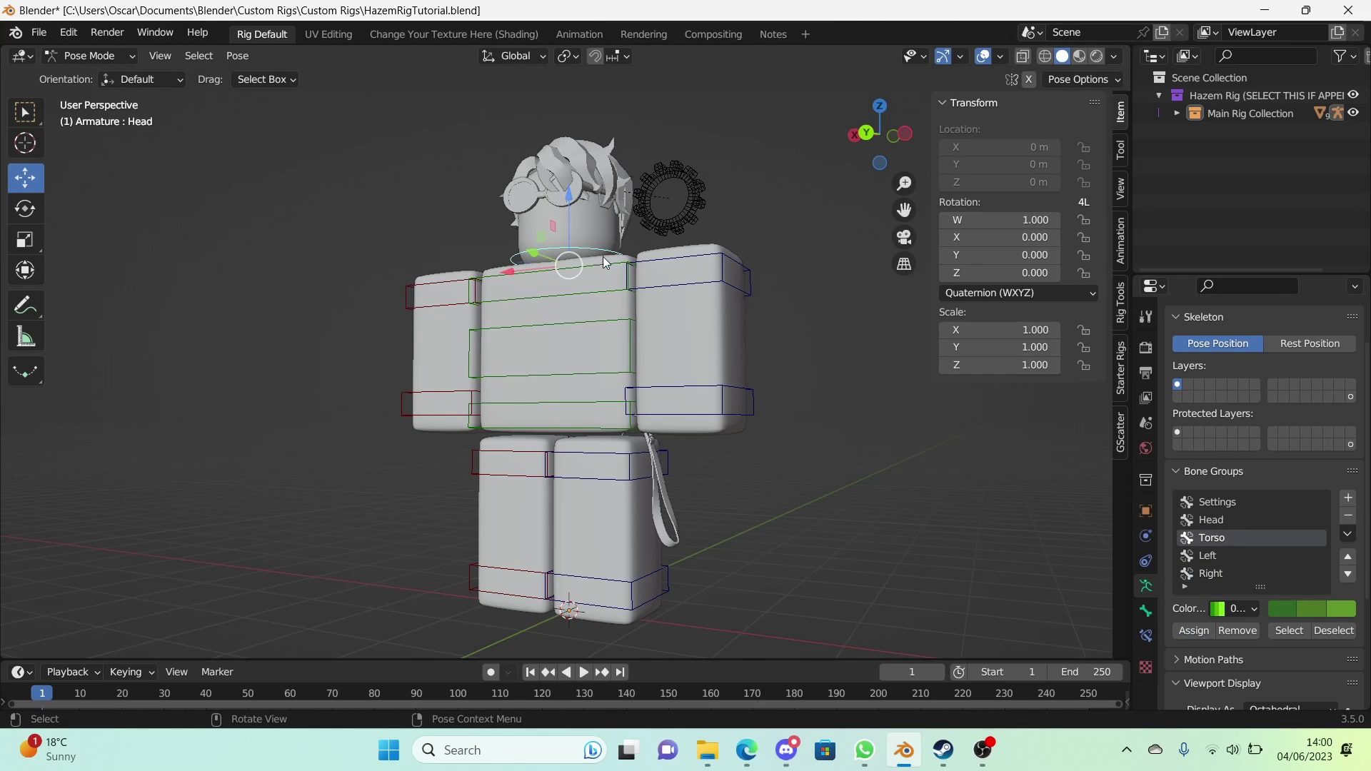
{"action": "left_click", "coordinate": [1212, 520]}
{"action": "left_click", "coordinate": [1195, 630]}
{"action": "left_click", "coordinate": [891, 494]}
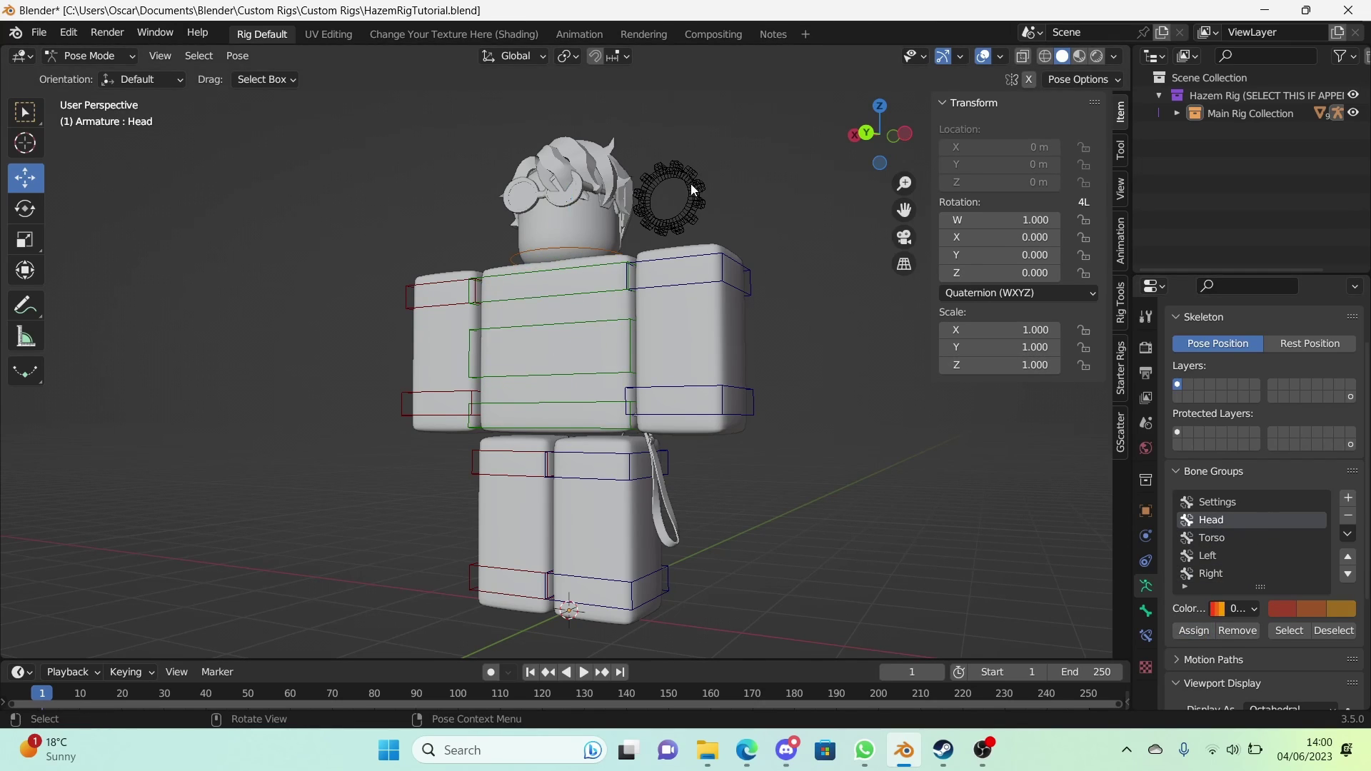
- Assign the Settings gear bone to the Settings group and give it a grey-white colour set
{"action": "left_click", "coordinate": [694, 187]}
{"action": "left_click", "coordinate": [1206, 503]}
{"action": "left_click", "coordinate": [1203, 636]}
{"action": "left_click", "coordinate": [760, 585]}
{"action": "middle_click_drag", "start_coordinate": [722, 449], "coordinate": [687, 246]}
{"action": "left_click", "coordinate": [687, 246]}
{"action": "scroll", "coordinate": [687, 246], "scroll_direction": "up", "scroll_amount": 2}
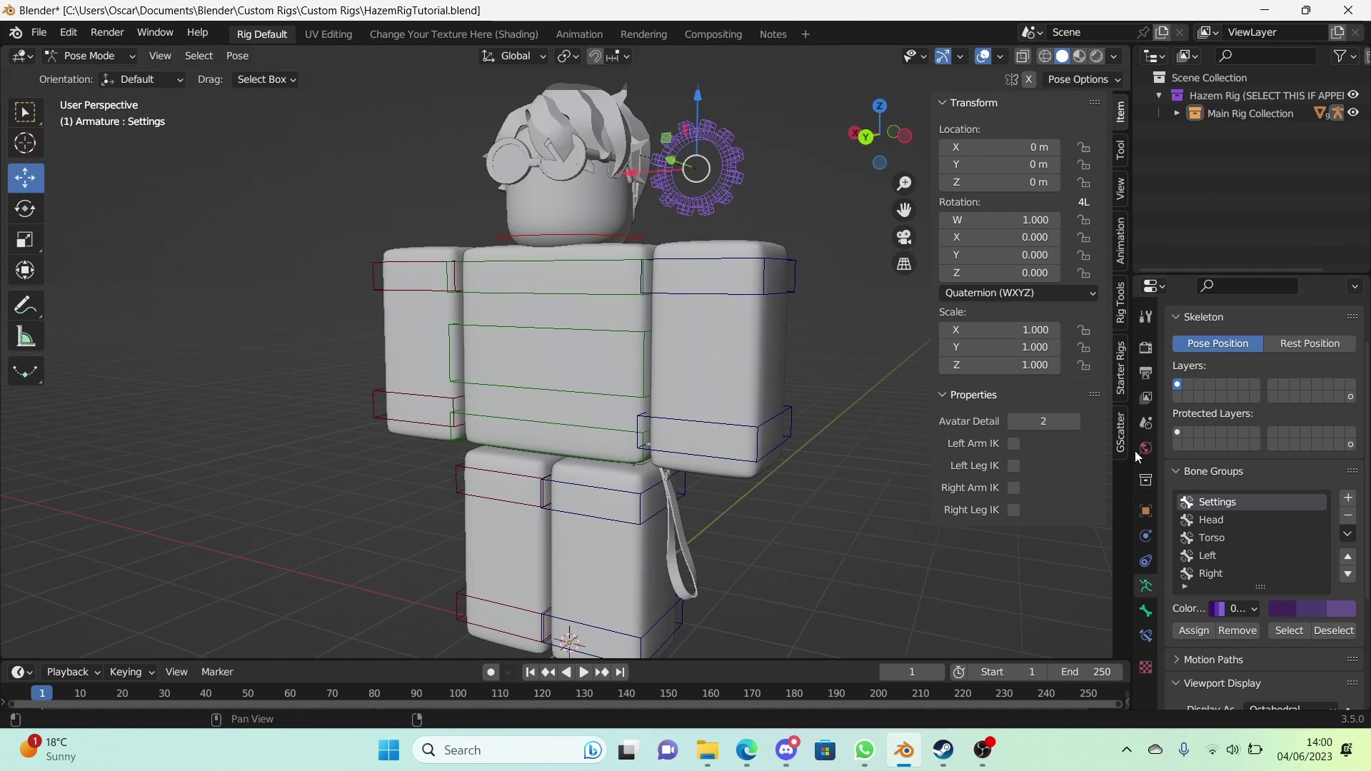
{"action": "left_click", "coordinate": [1241, 615]}
{"action": "left_click", "coordinate": [1026, 407]}
{"action": "scroll", "coordinate": [781, 518], "scroll_direction": "down", "scroll_amount": 3}
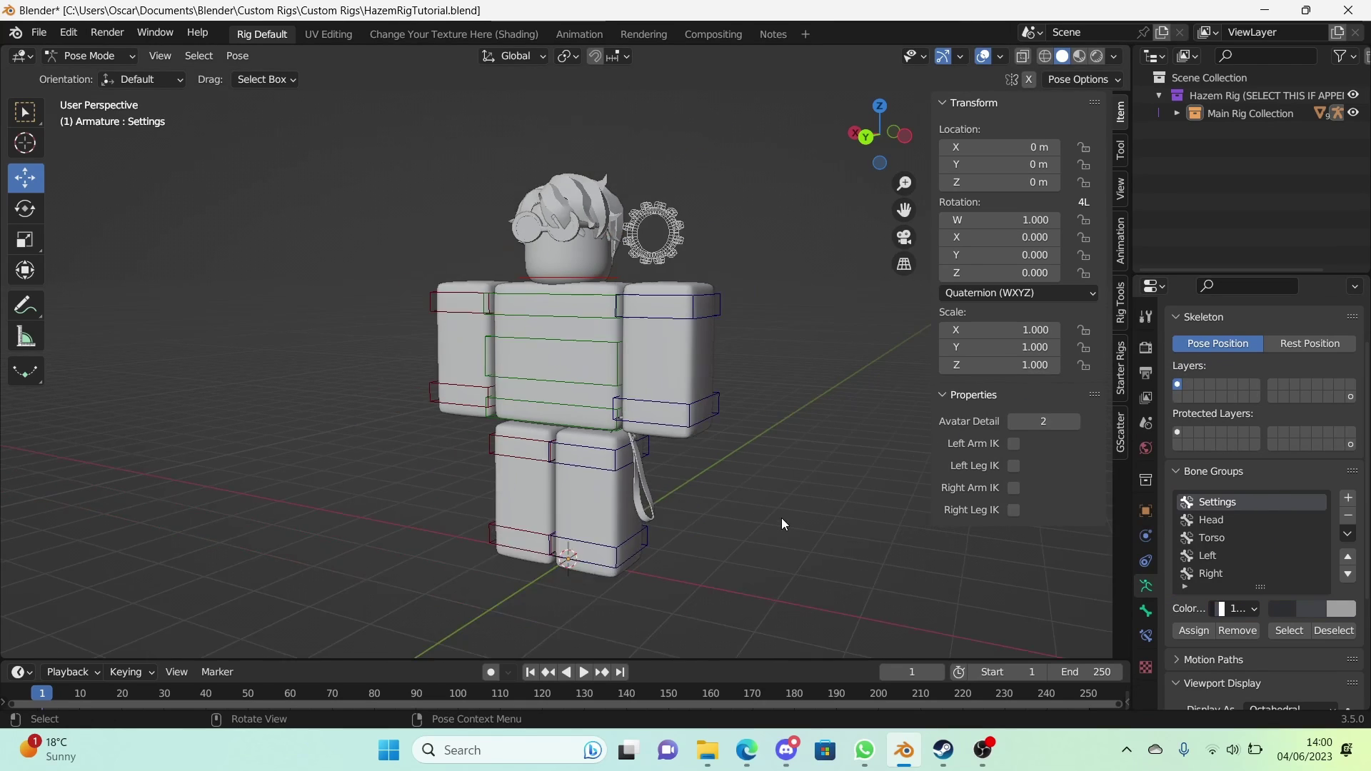
- Orbit and zoom around the character in rendered view to check its textures
{"action": "scroll", "coordinate": [786, 514], "scroll_direction": "down", "scroll_amount": 2}
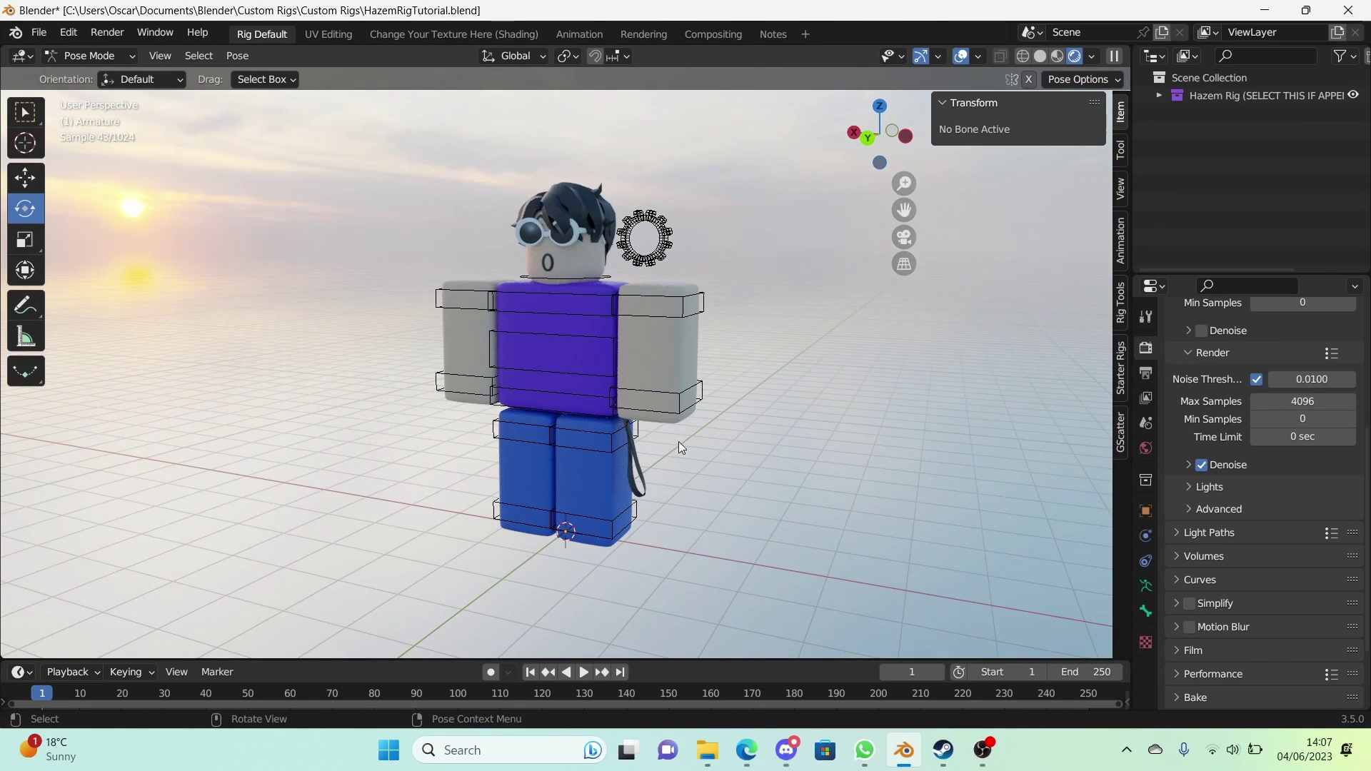
{"action": "middle_click_drag", "start_coordinate": [680, 441], "coordinate": [625, 422]}
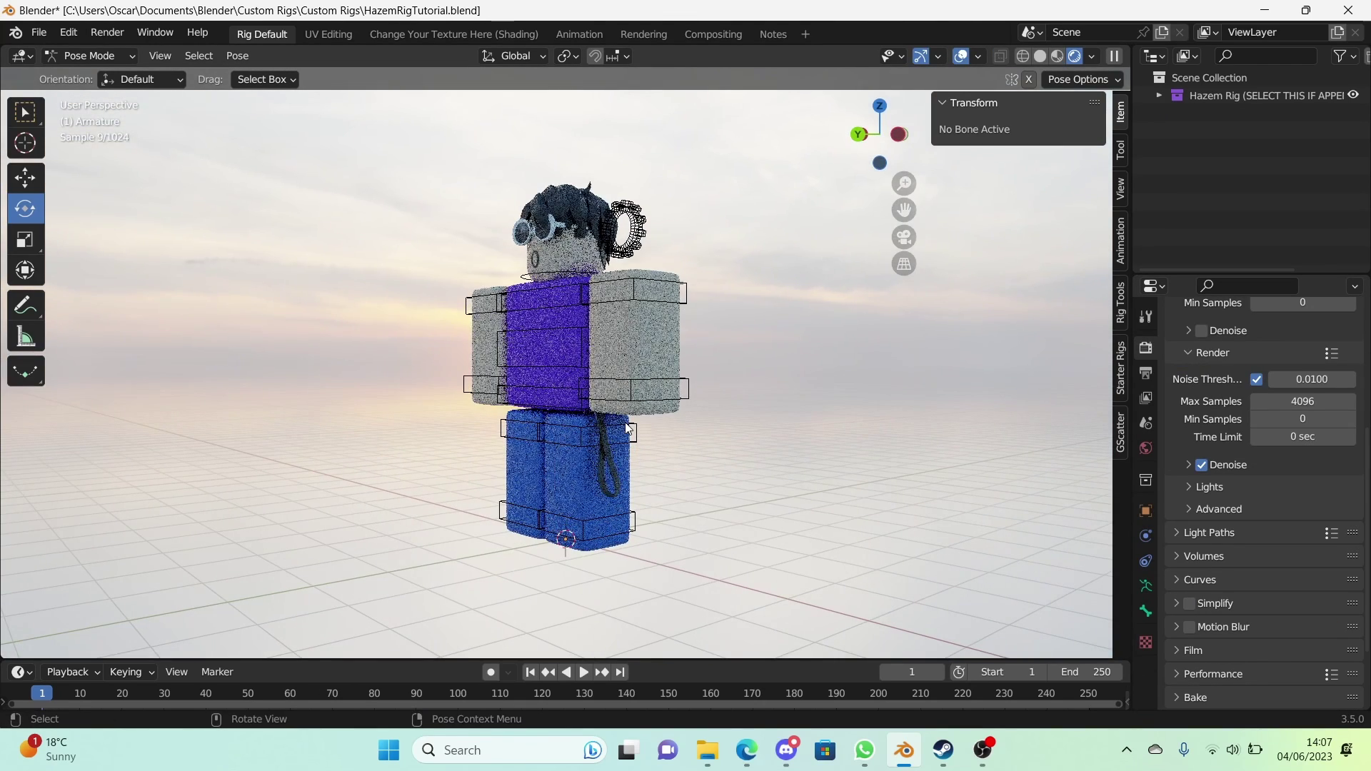
{"action": "scroll", "coordinate": [627, 427], "scroll_direction": "up", "scroll_amount": 5}
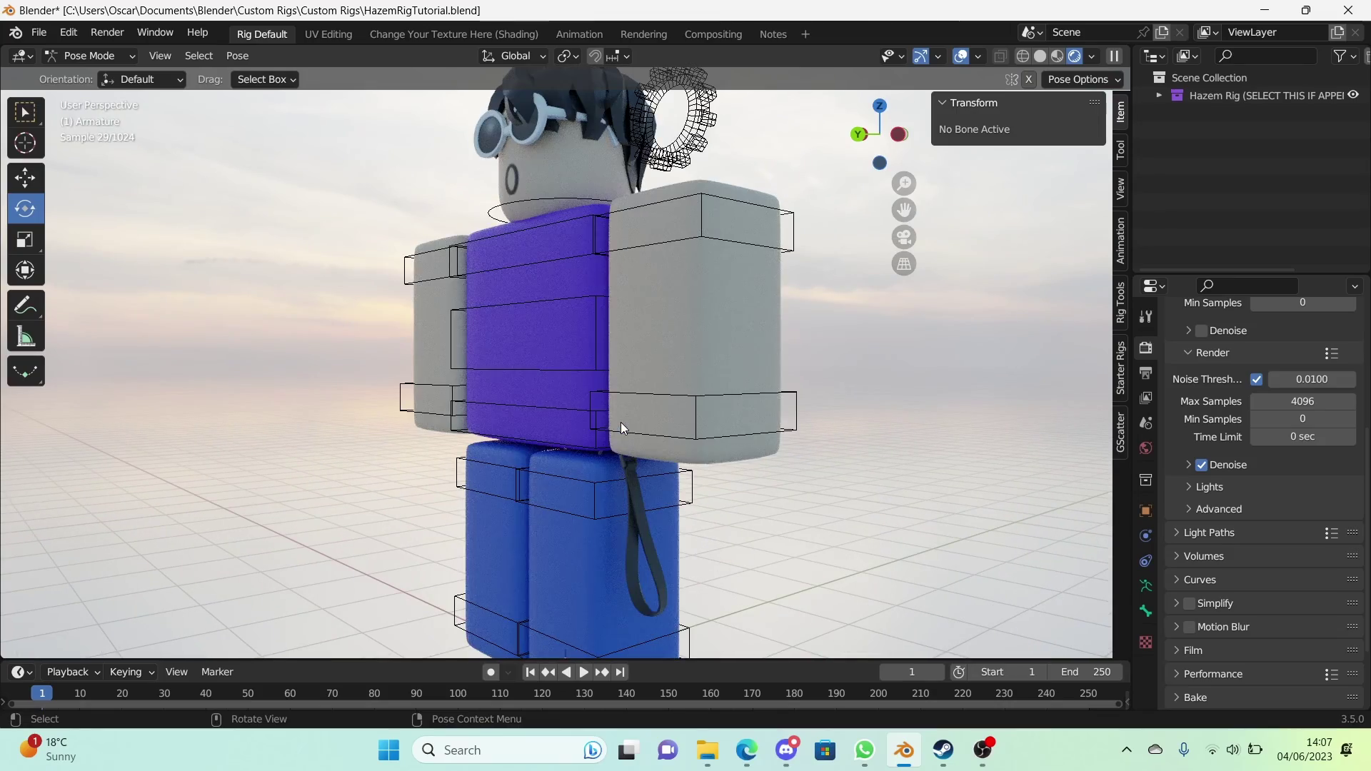
{"action": "scroll", "coordinate": [620, 422], "scroll_direction": "up", "scroll_amount": 3}
{"action": "middle_click_drag", "start_coordinate": [620, 422], "coordinate": [653, 439]}
{"action": "scroll", "coordinate": [653, 440], "scroll_direction": "down", "scroll_amount": 8}
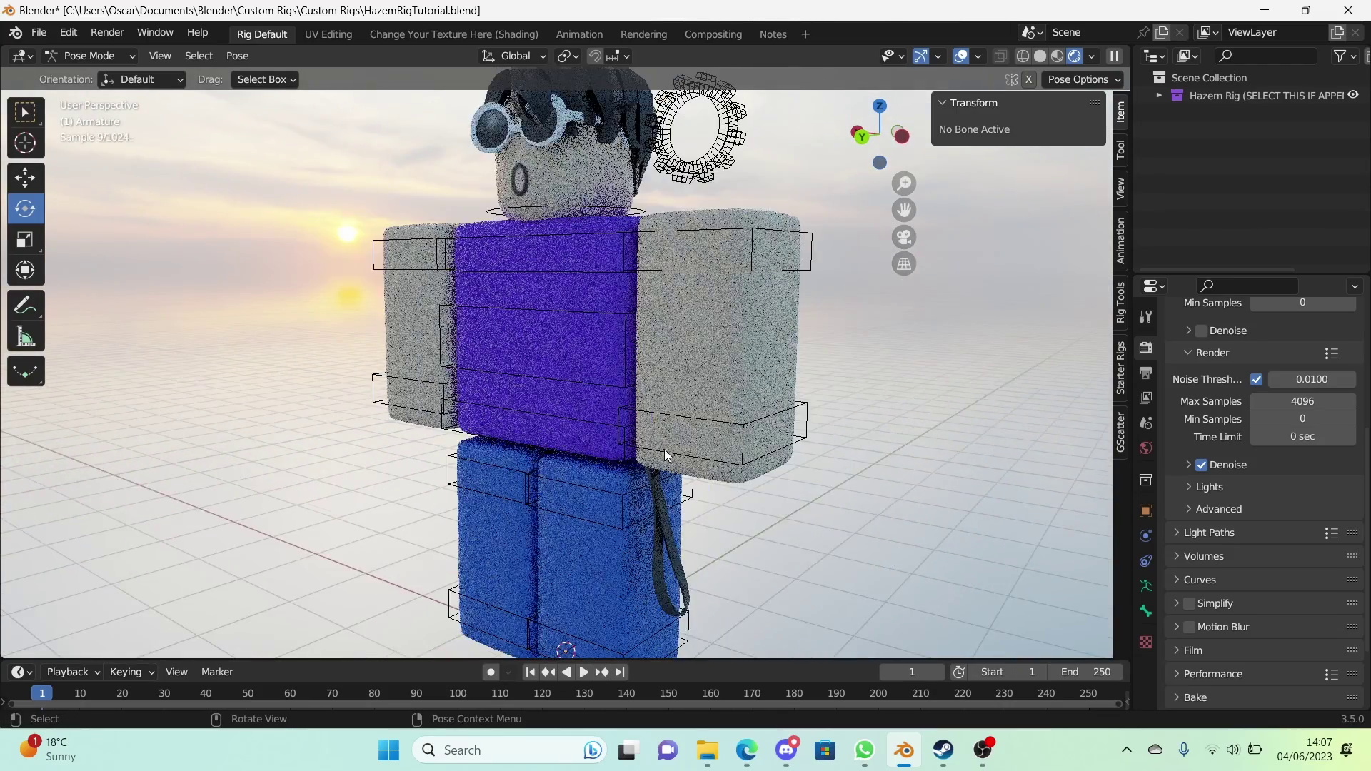
- Pack all external resources into the .blend file via File > External Data
{"action": "left_click", "coordinate": [38, 32]}
{"action": "mouse_move", "coordinate": [134, 314]}
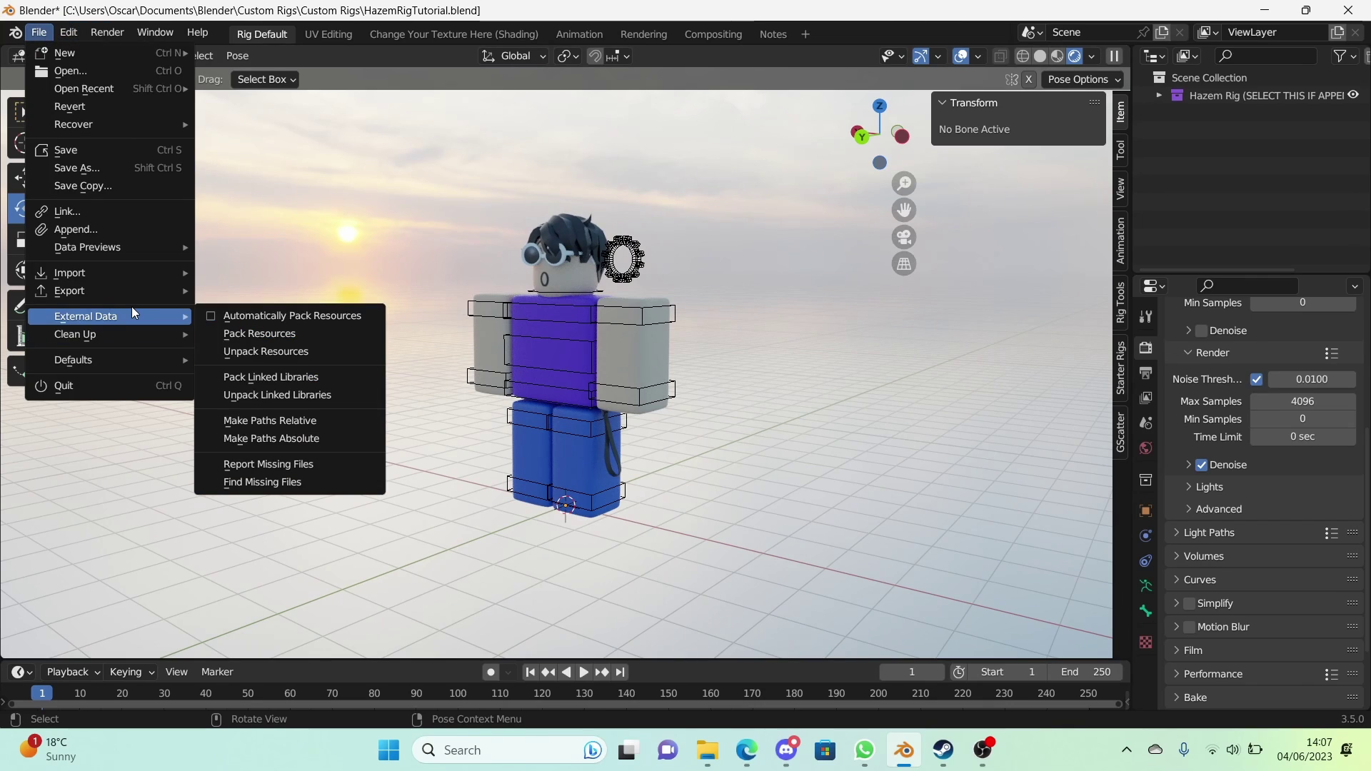
{"action": "left_click", "coordinate": [307, 335]}
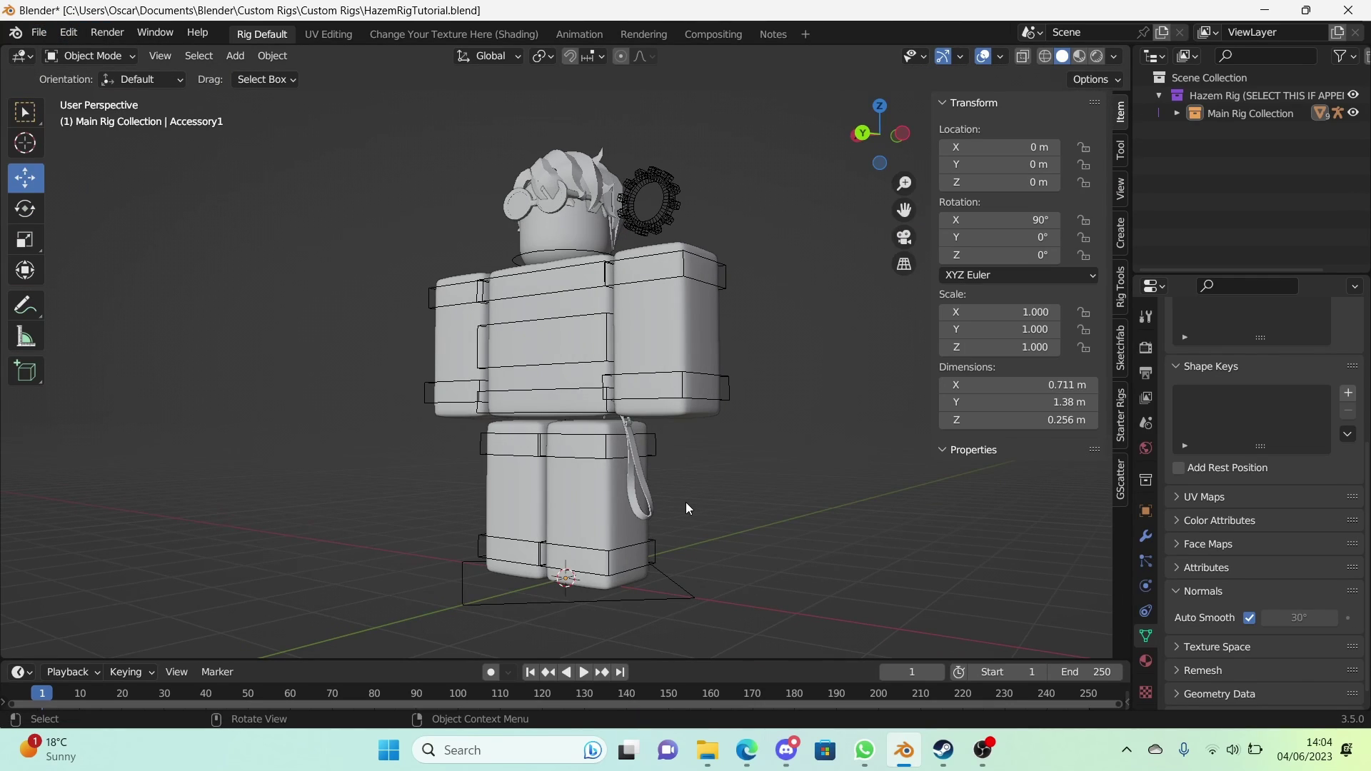
- Add a Child Of constraint to the strap accessory with the Armature as its target
{"action": "left_click", "coordinate": [648, 498]}
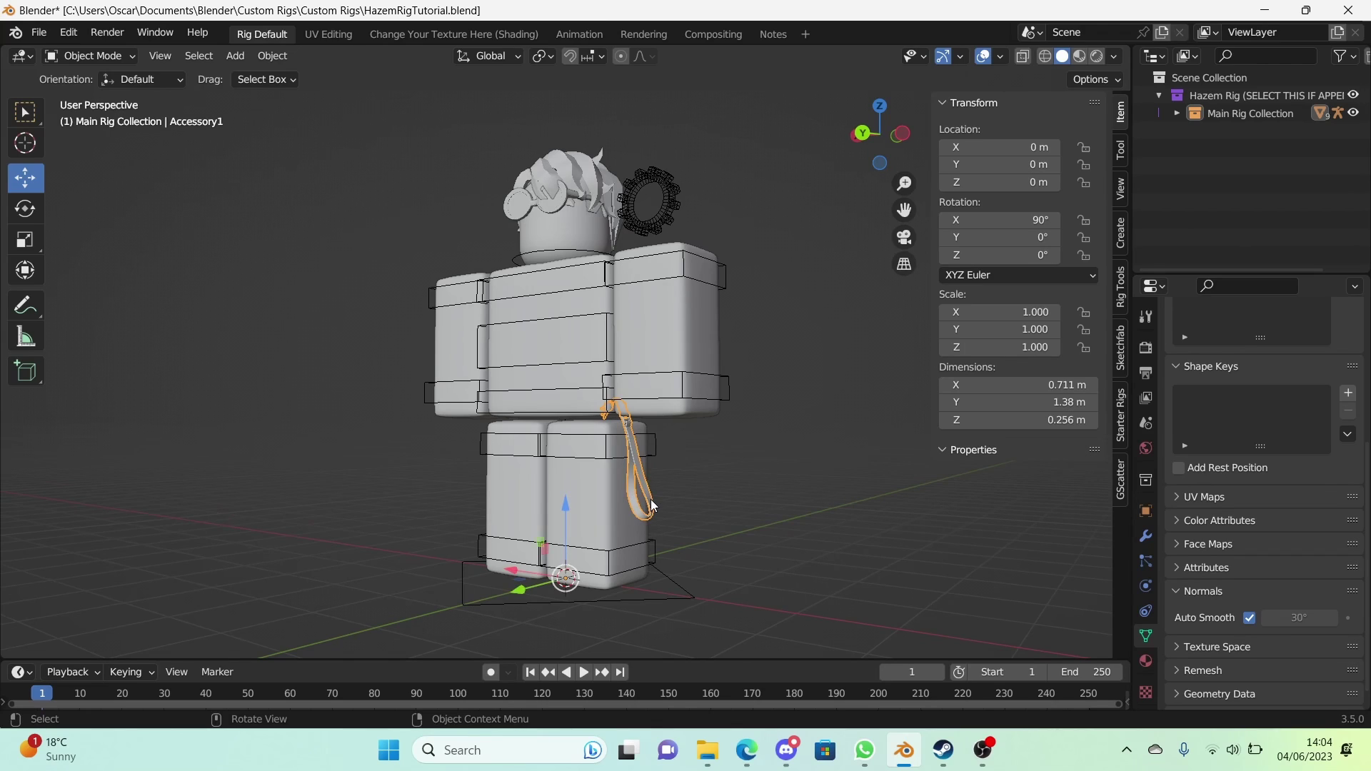
{"action": "middle_click_drag", "start_coordinate": [670, 521], "coordinate": [1106, 569]}
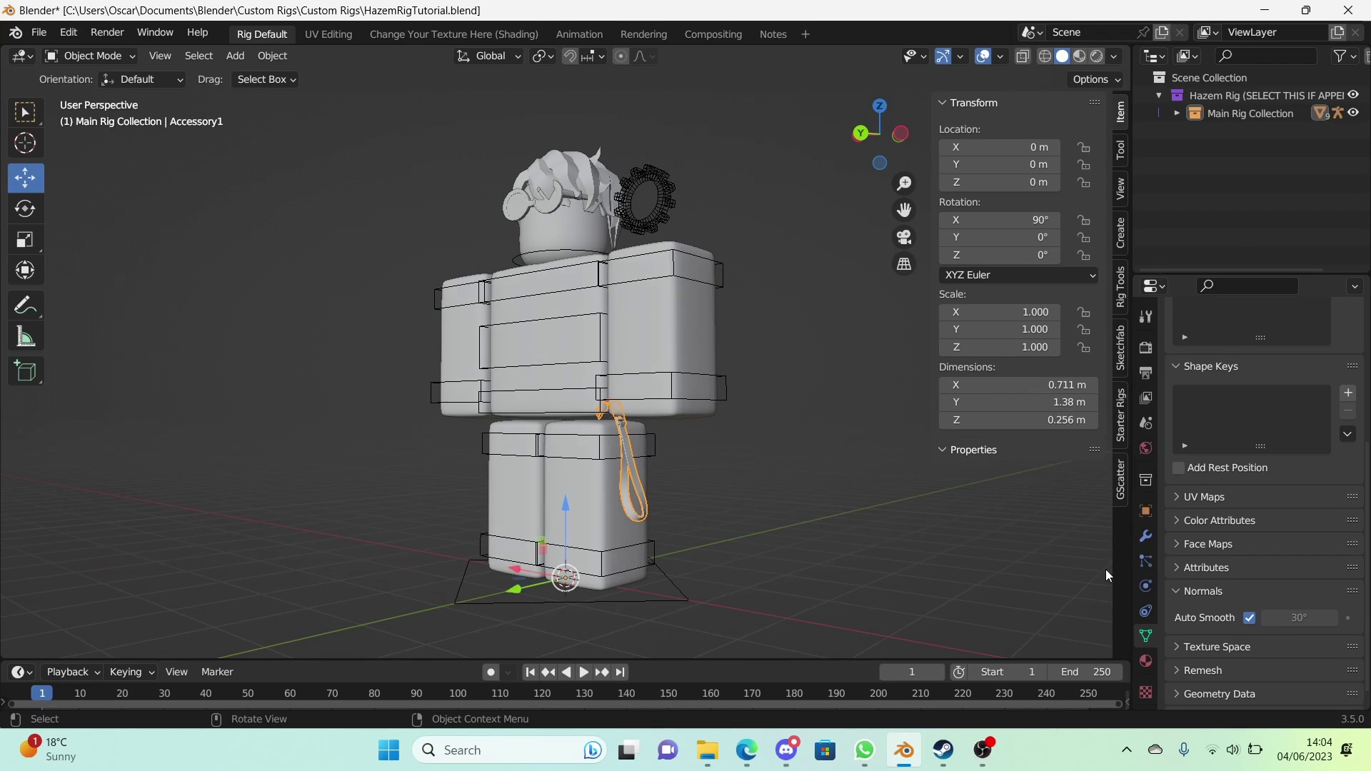
{"action": "left_click", "coordinate": [1145, 612]}
{"action": "left_click", "coordinate": [1274, 345]}
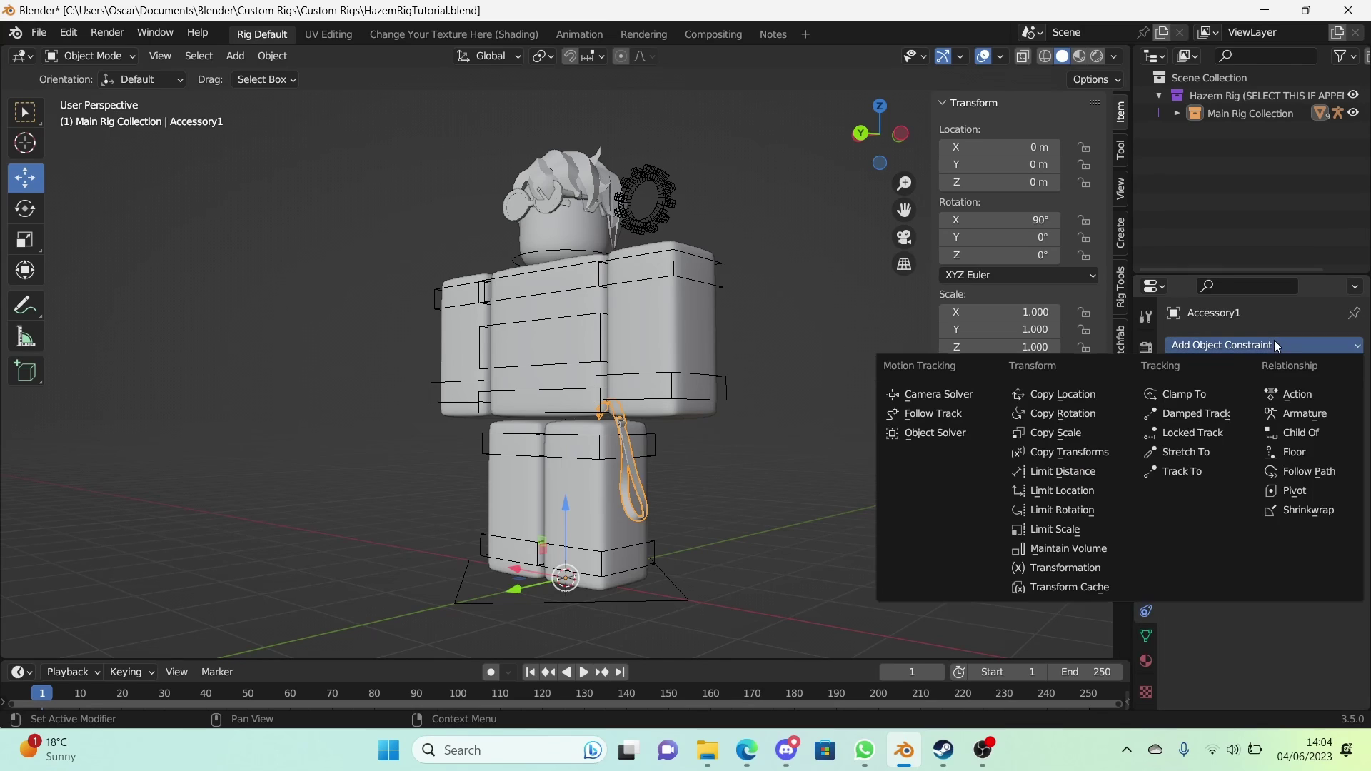
{"action": "left_click", "coordinate": [1307, 433]}
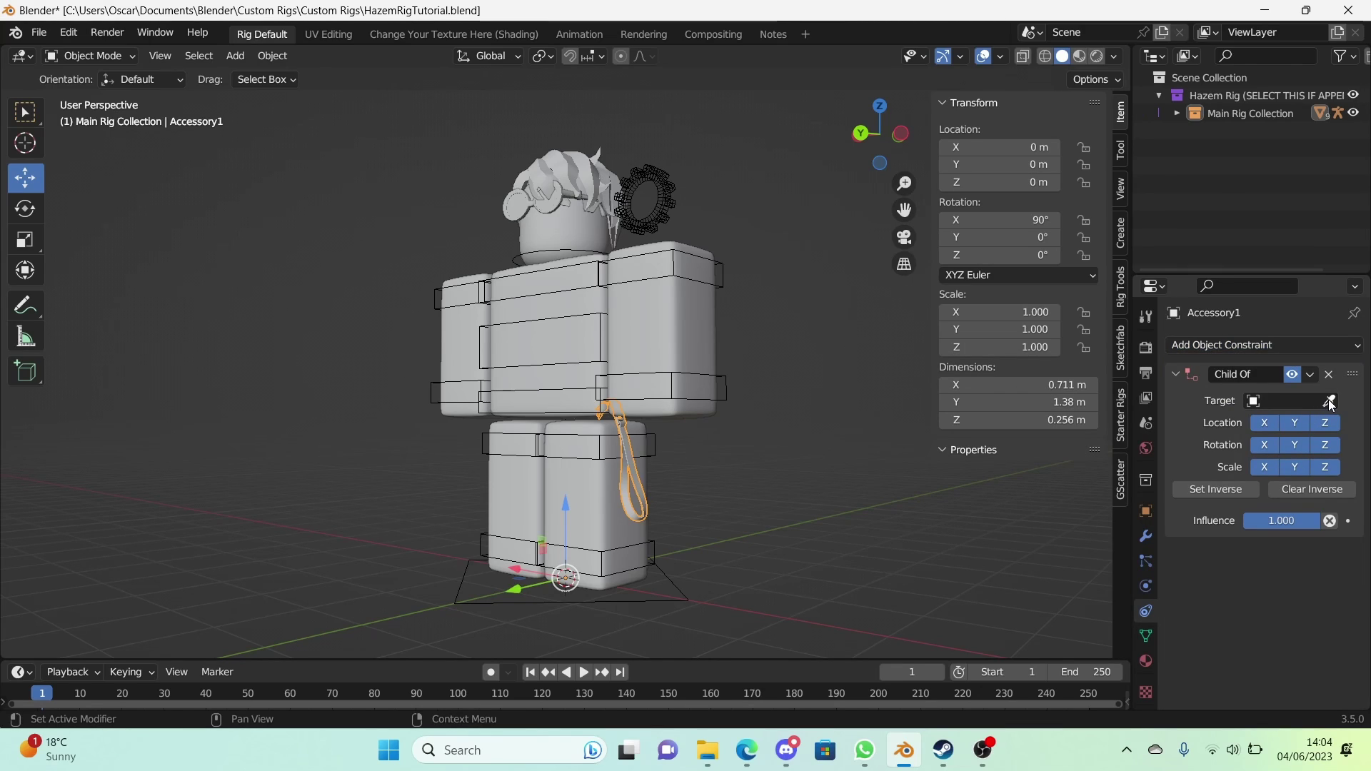
{"action": "left_click", "coordinate": [1330, 401]}
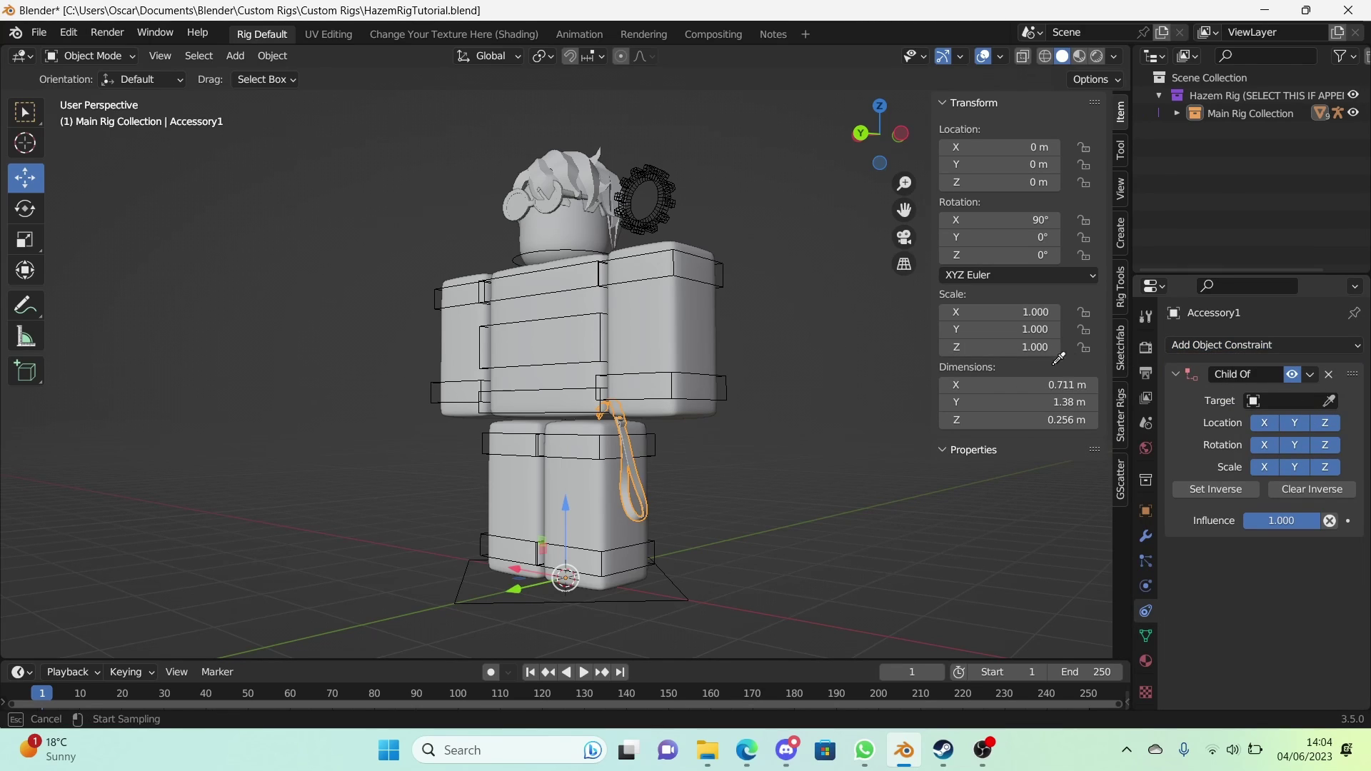
{"action": "left_click", "coordinate": [734, 271]}
- Pick Left Lower Arm as the parent bone and Set Inverse so the strap stays at the hip
{"action": "left_click", "coordinate": [1296, 421]}
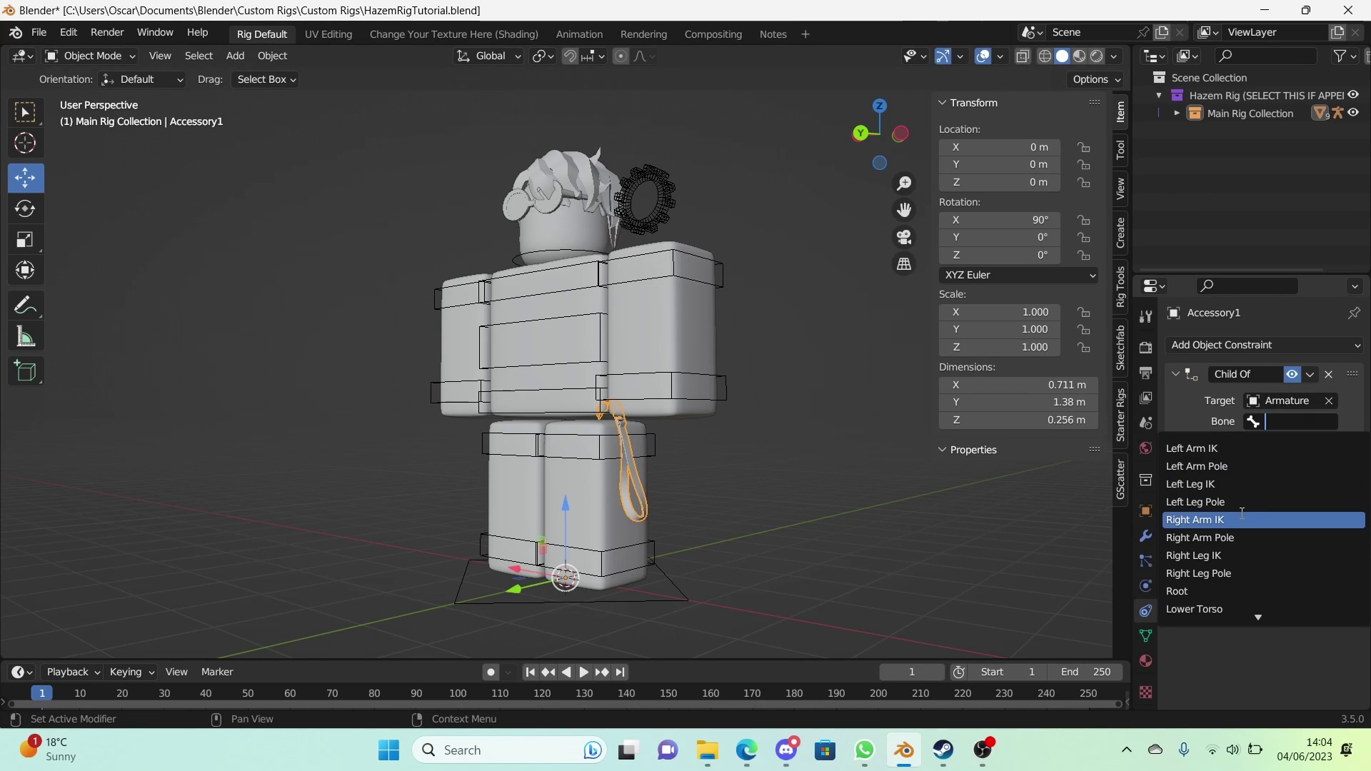
{"action": "type", "text": "left lower"}
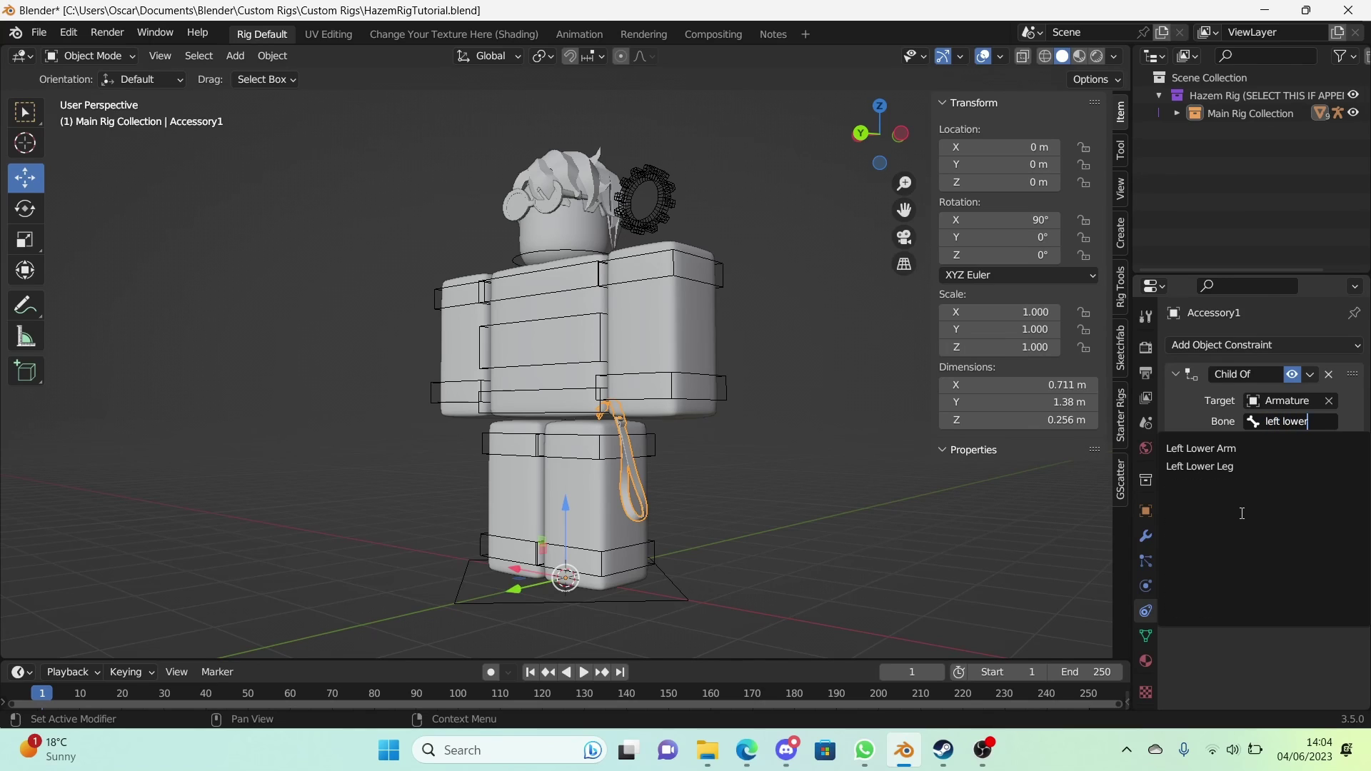
{"action": "key", "text": "Down"}
{"action": "key", "text": "Return"}
{"action": "left_click", "coordinate": [1241, 513]}
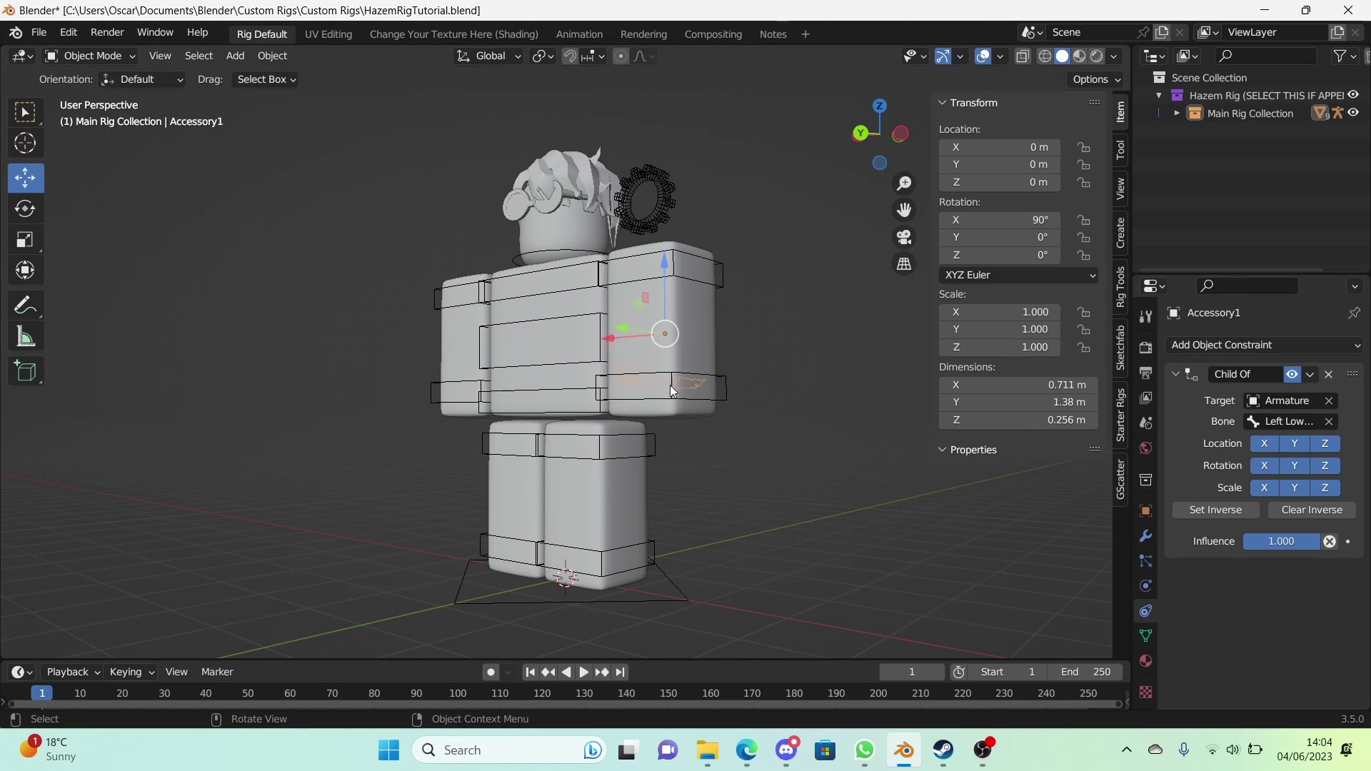
{"action": "left_click", "coordinate": [1216, 509]}
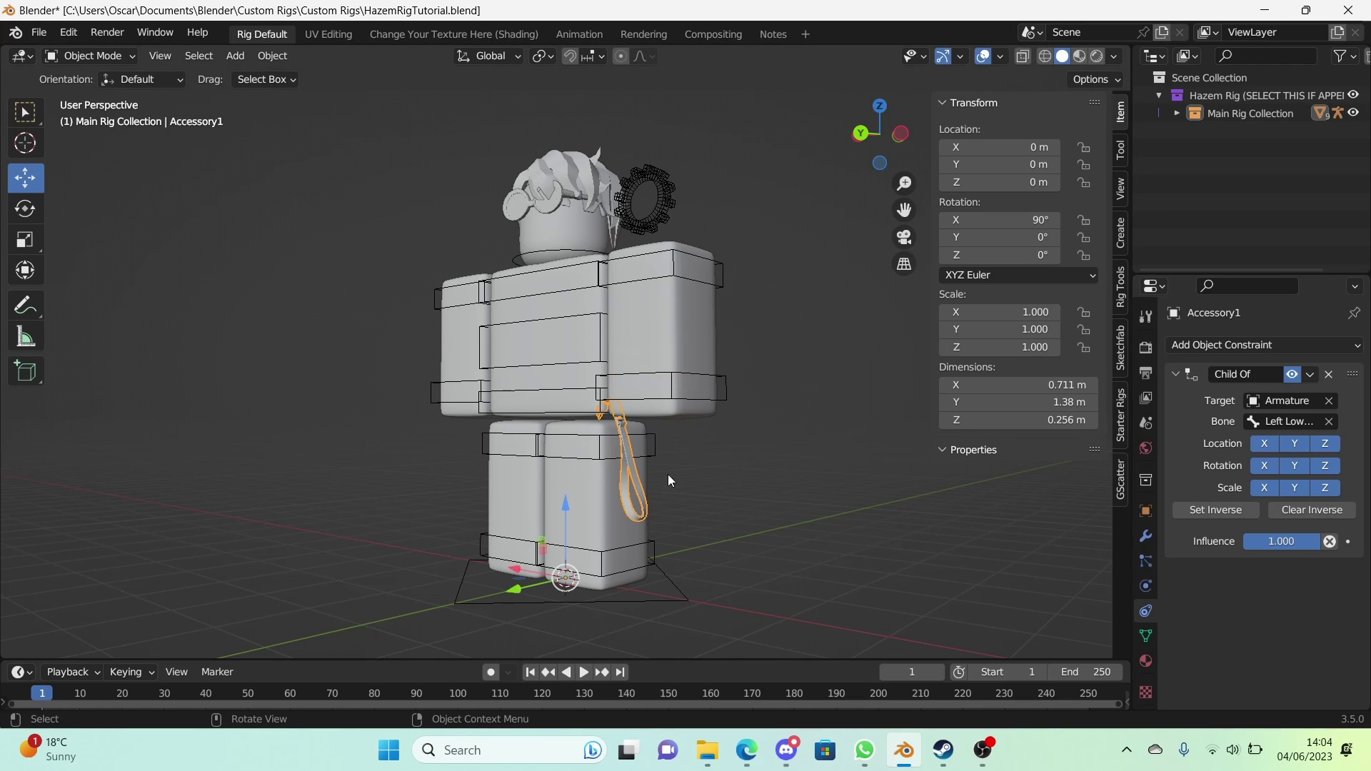
- Test the strap in Pose Mode by rotating the Left Lower Arm bone, then cancel the rotation
{"action": "left_click", "coordinate": [693, 377]}
{"action": "key", "text": "ctrl+Tab"}
{"action": "left_click", "coordinate": [698, 352]}
{"action": "key", "text": "r"}
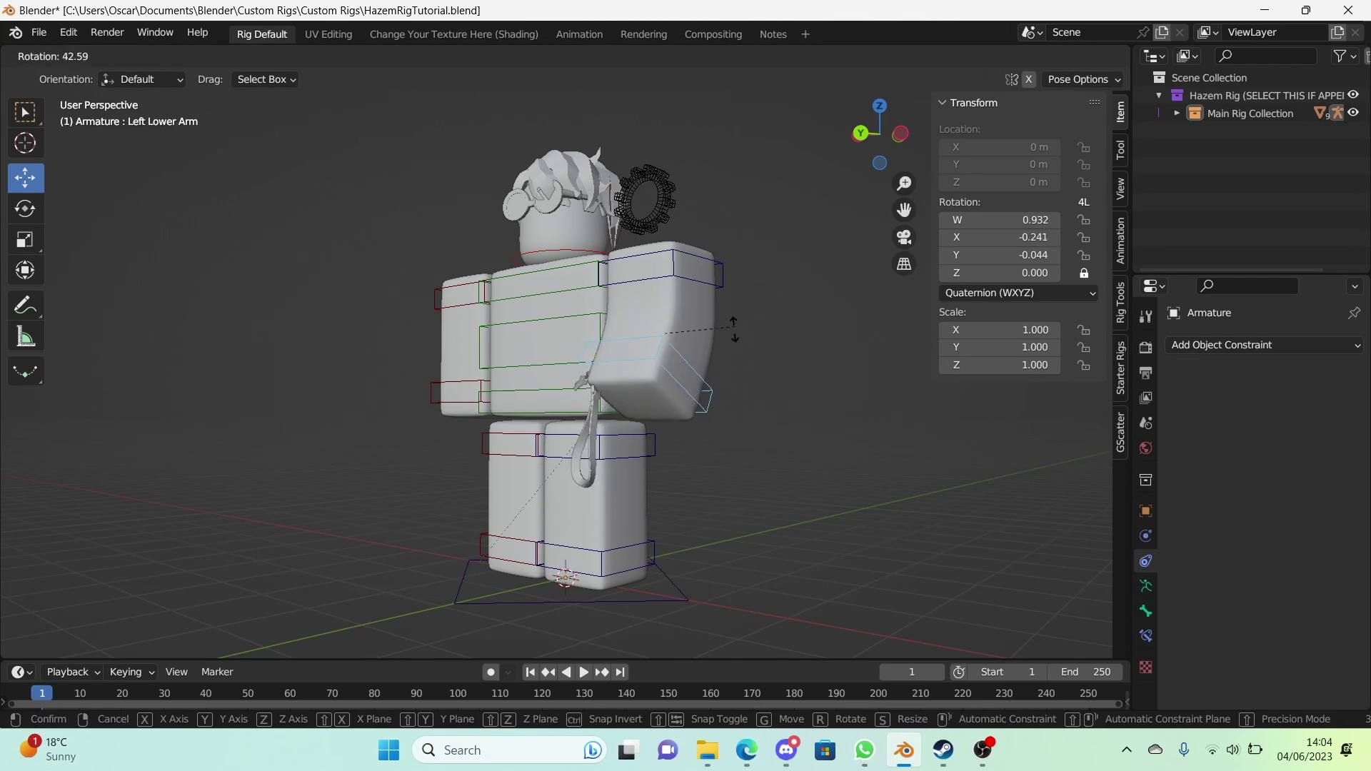
{"action": "key", "text": "Escape"}
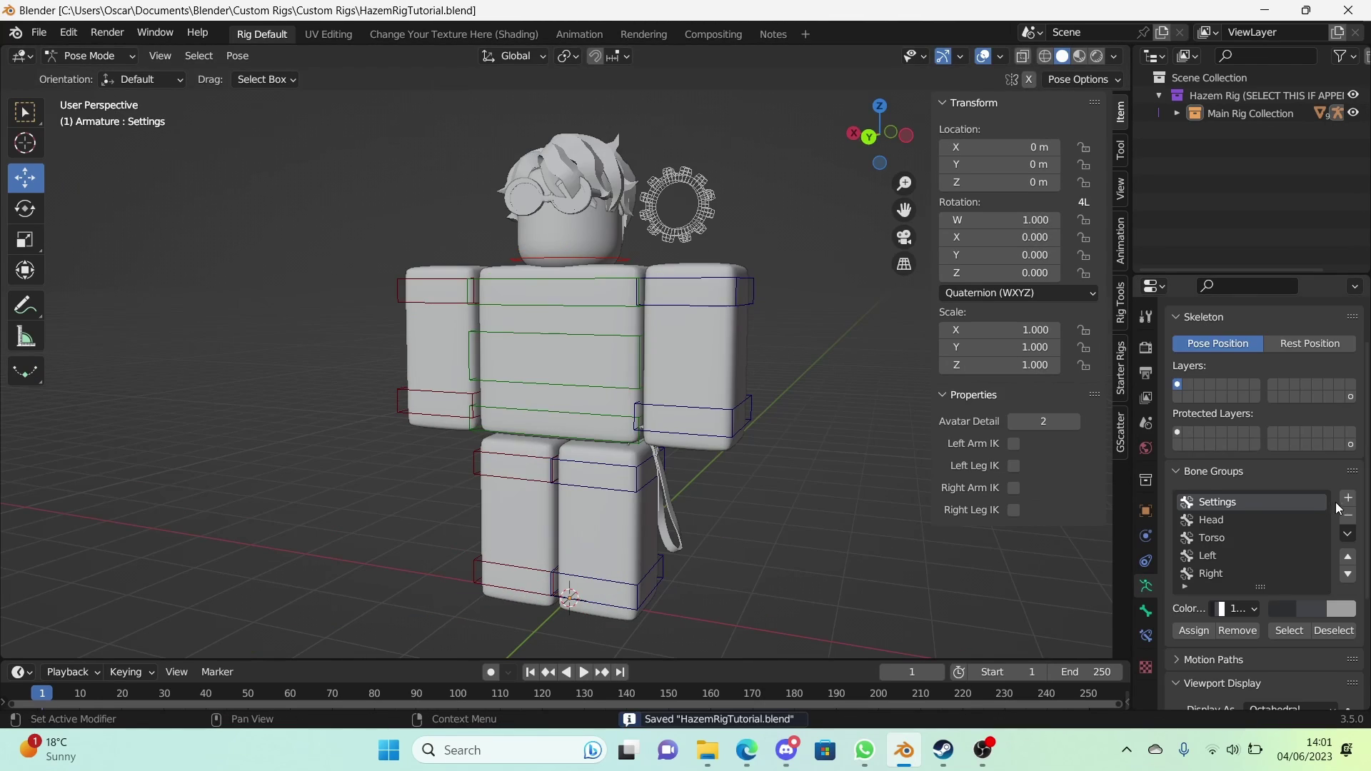